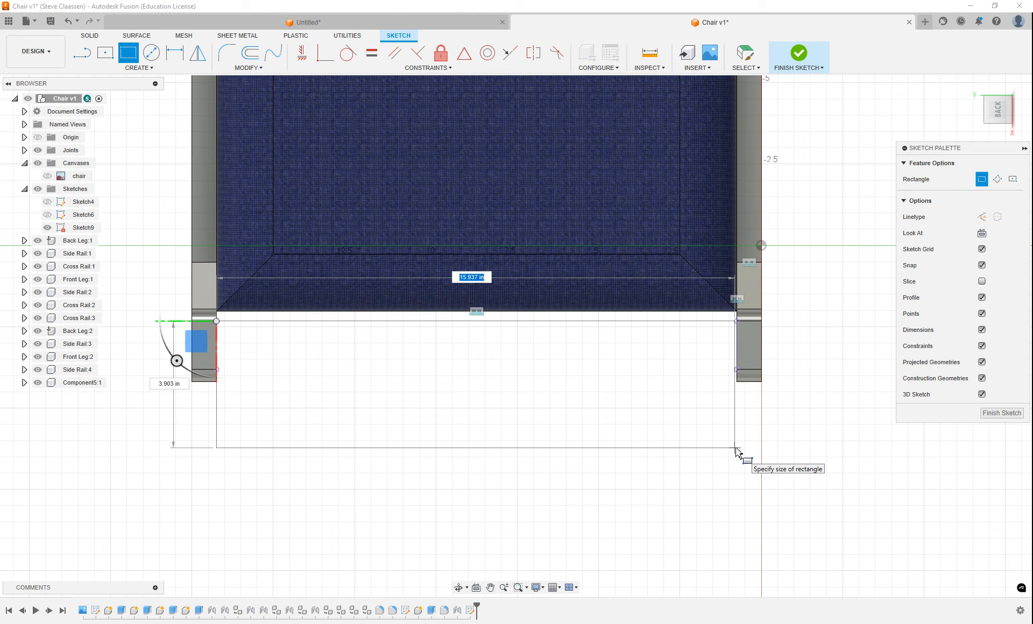
Complete the back-view rectangle between the two back legs with a width of 16 in
key("Tab")
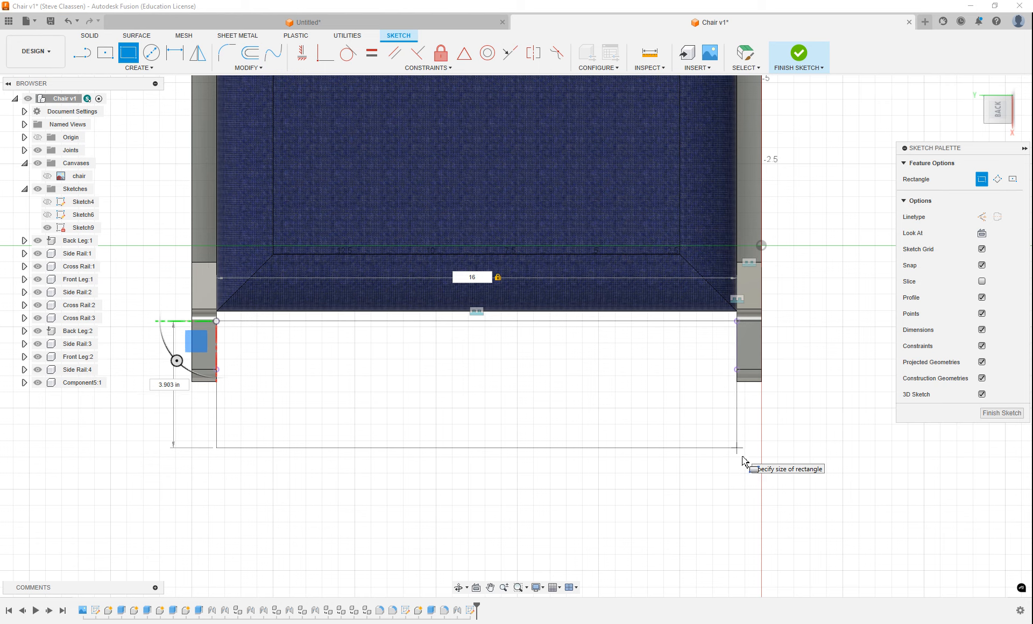
left_click(738, 461)
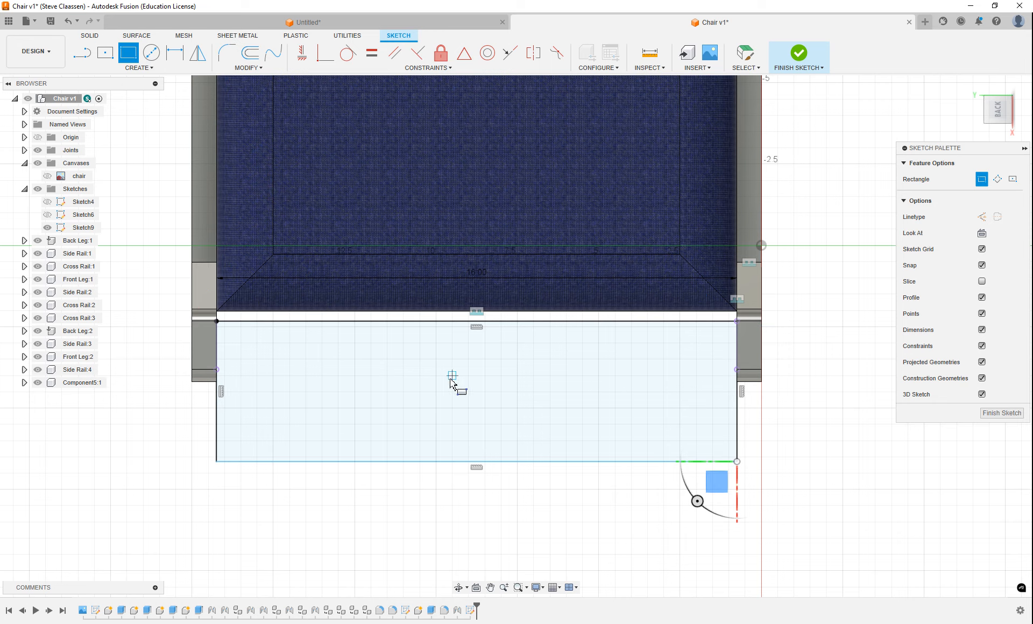
key("Escape")
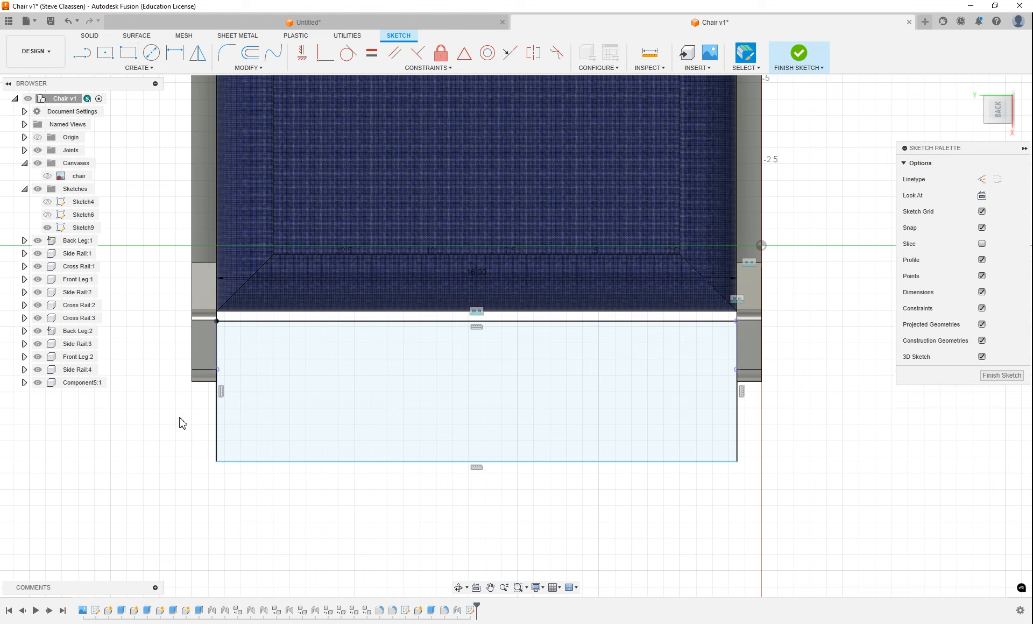
Offset the whole rectangle inward by 1.5 in
left_click(250, 54)
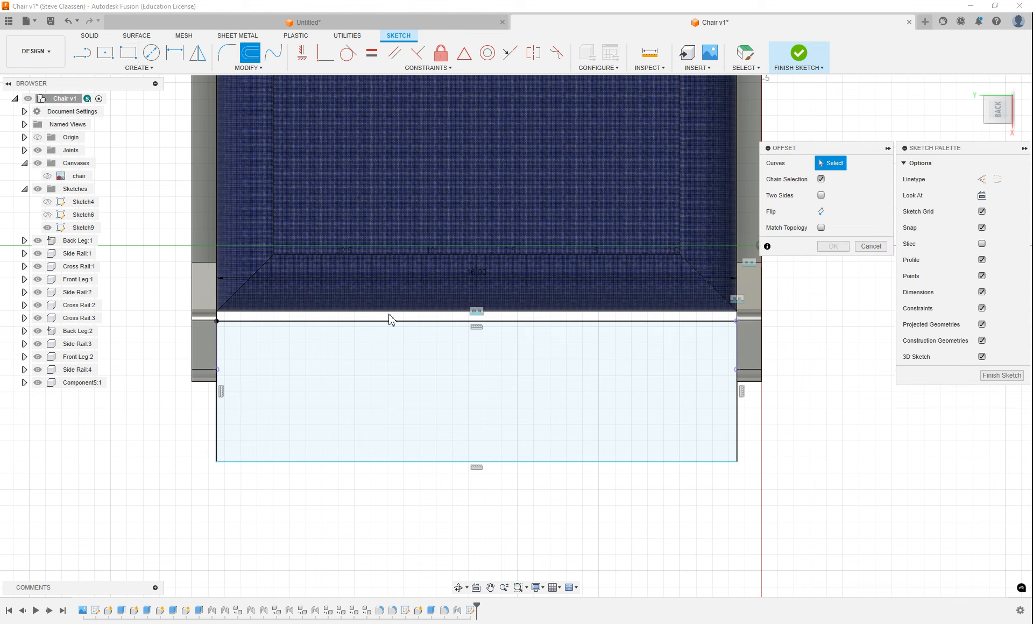
left_click(369, 322)
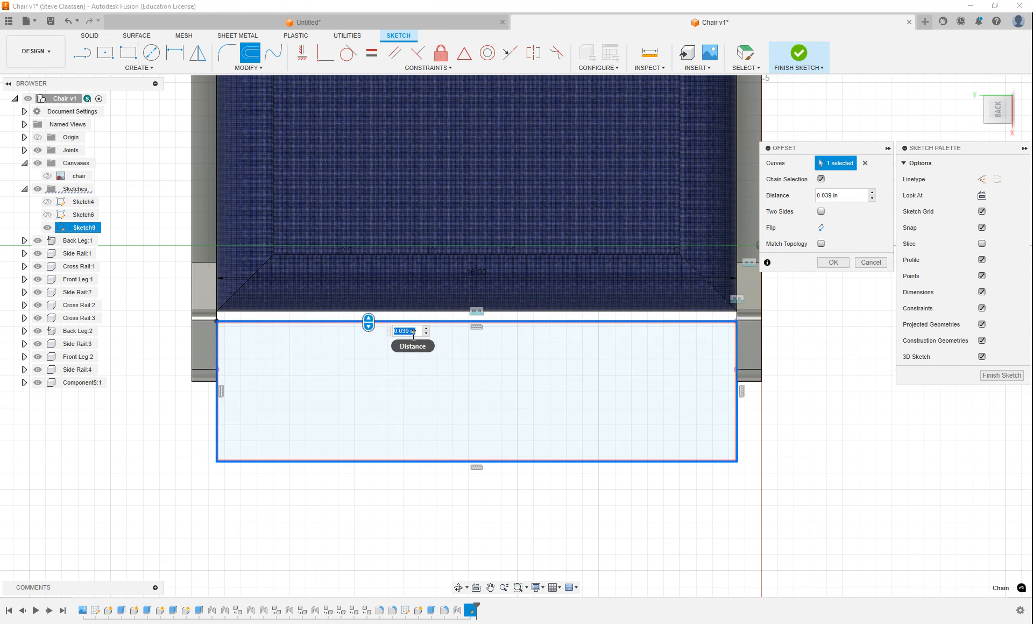
left_click(427, 334)
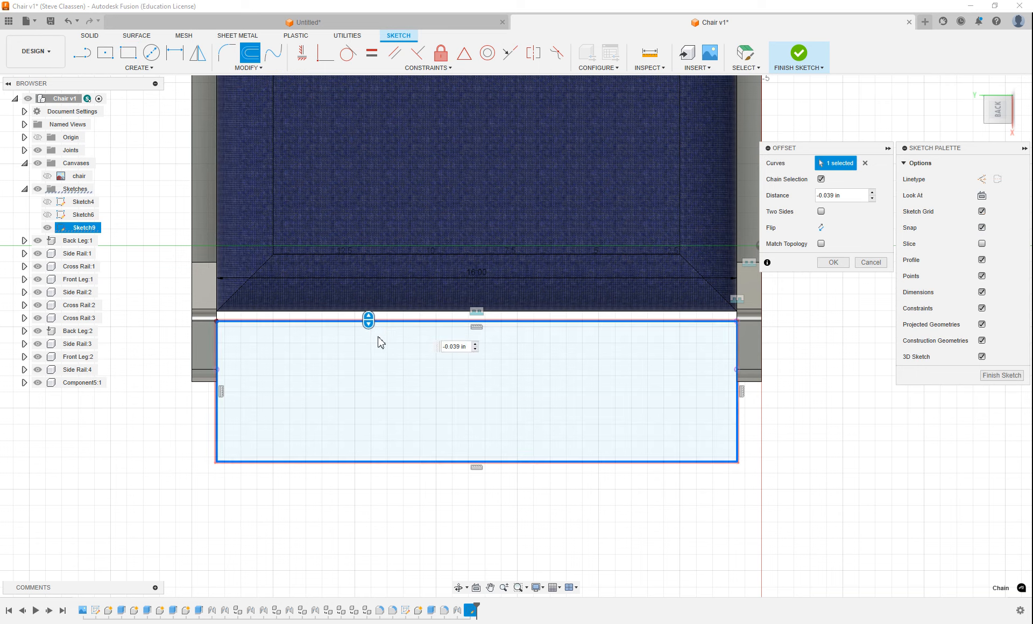
left_click(465, 347)
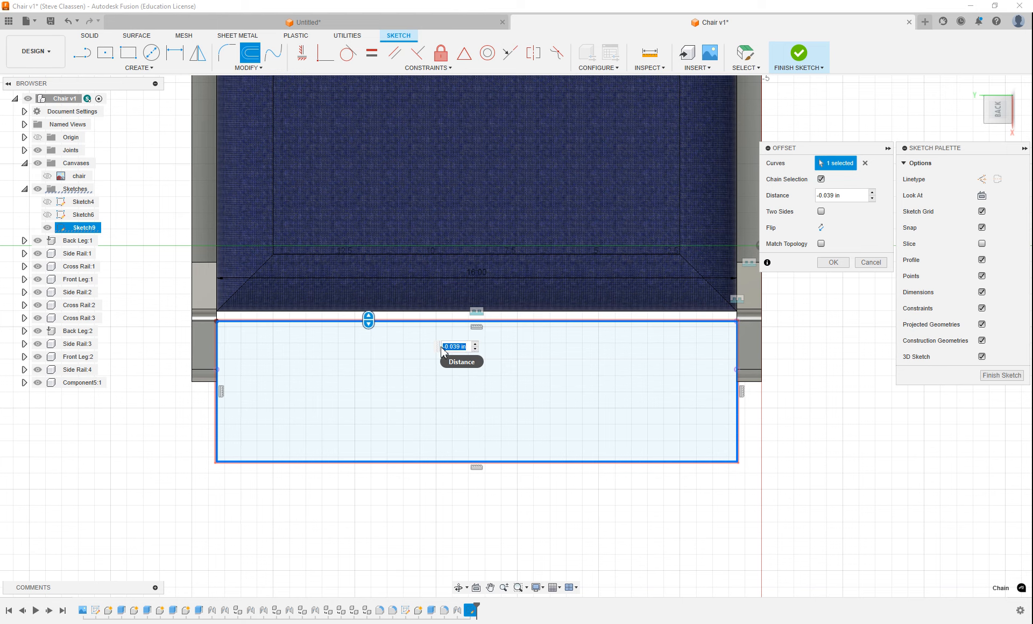
type("1")
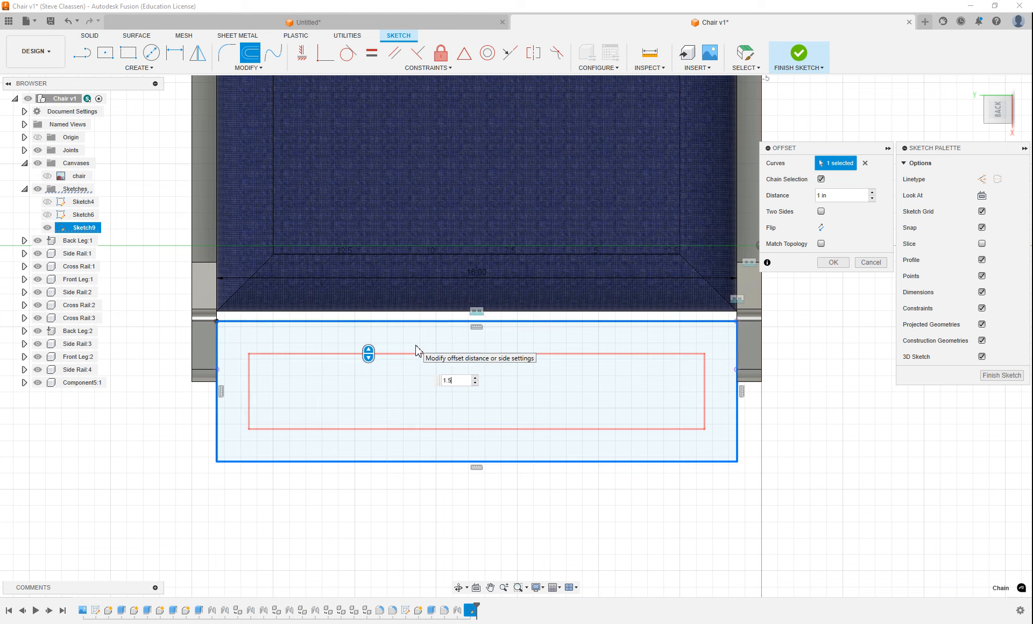
type(".5")
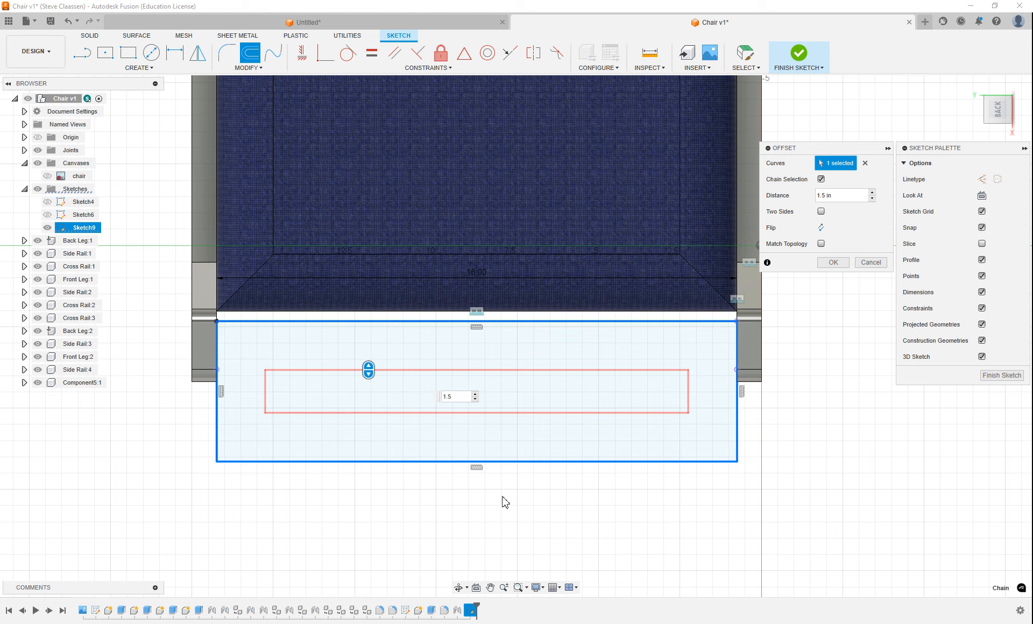
left_click(833, 262)
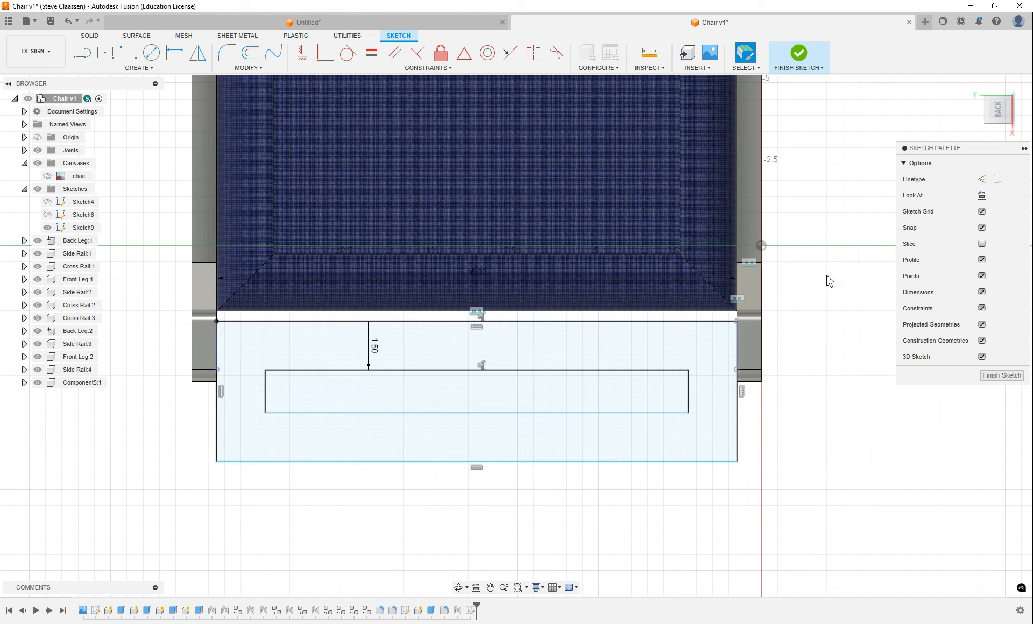
Sketch a short vertical line upward from the midpoint of the inner rectangle's upper edge
left_click(81, 53)
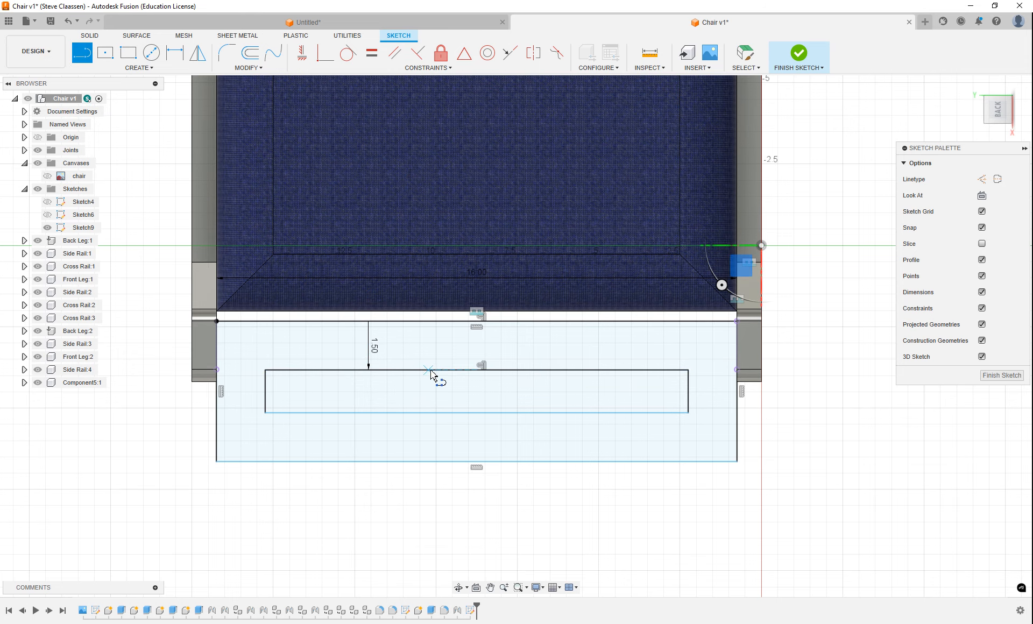
scroll(441, 371, "up", 2)
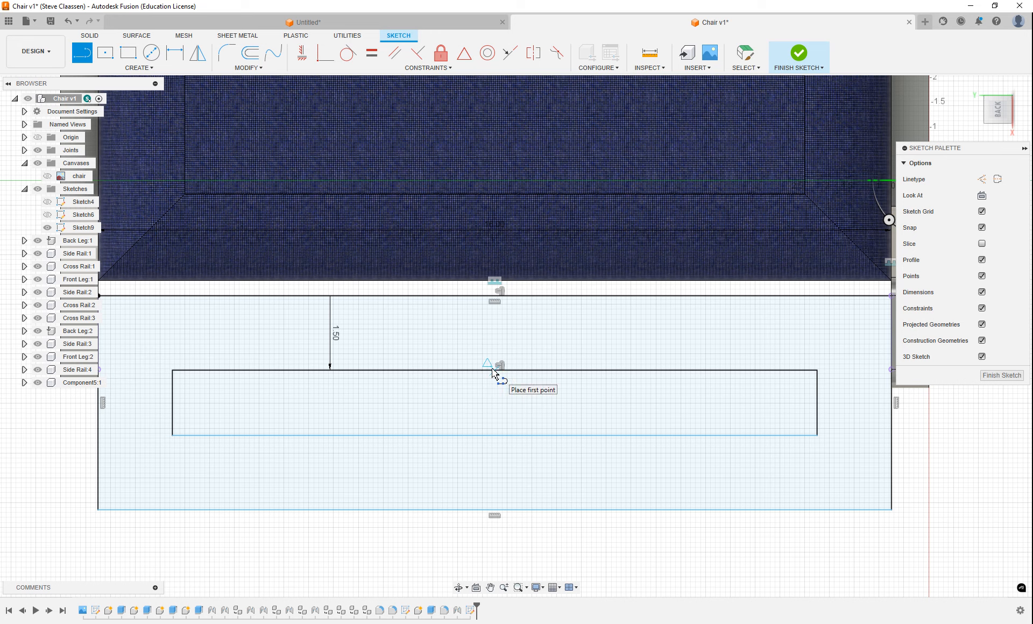
left_click_drag(494, 371, 495, 334)
left_click(495, 329)
key("Escape")
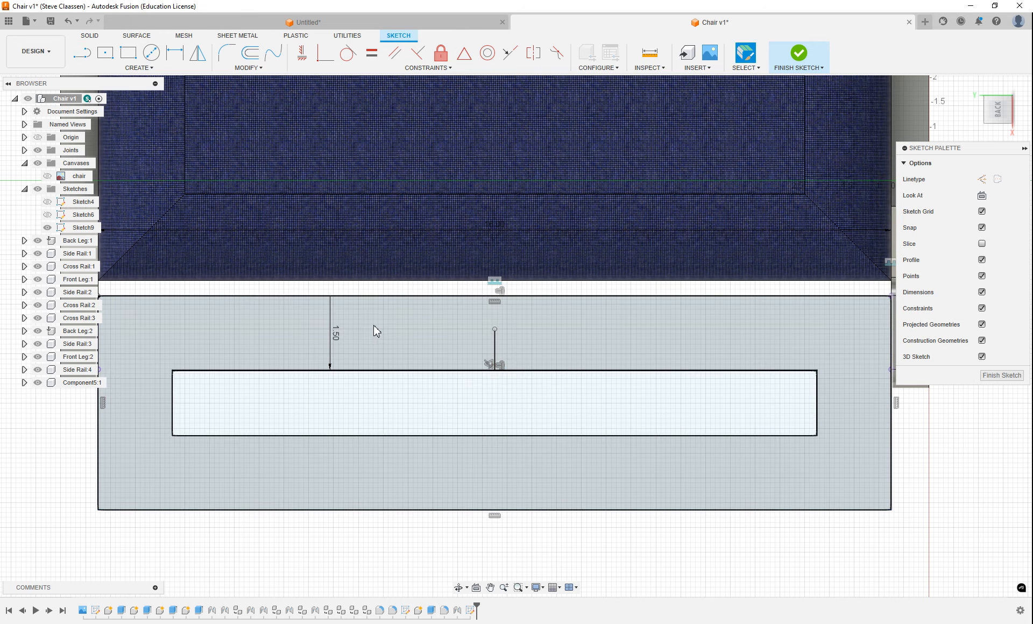
Sketch a three-point arc between the outer rectangle's upper corners, passing through the midpoint of the inner rectangle's upper edge
scroll(385, 391, "down", 3)
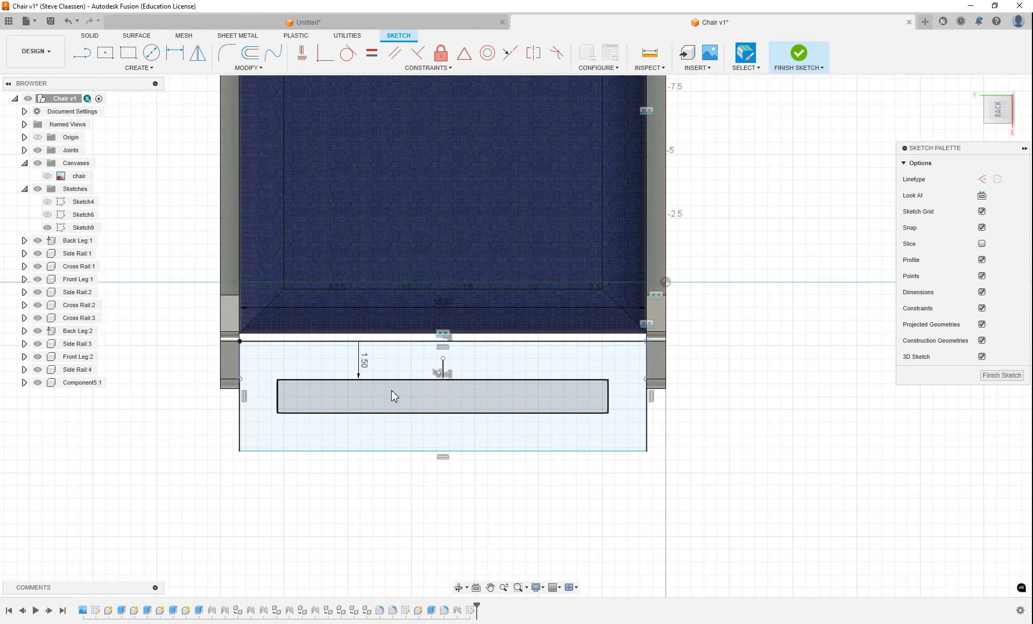
scroll(391, 393, "up", 1)
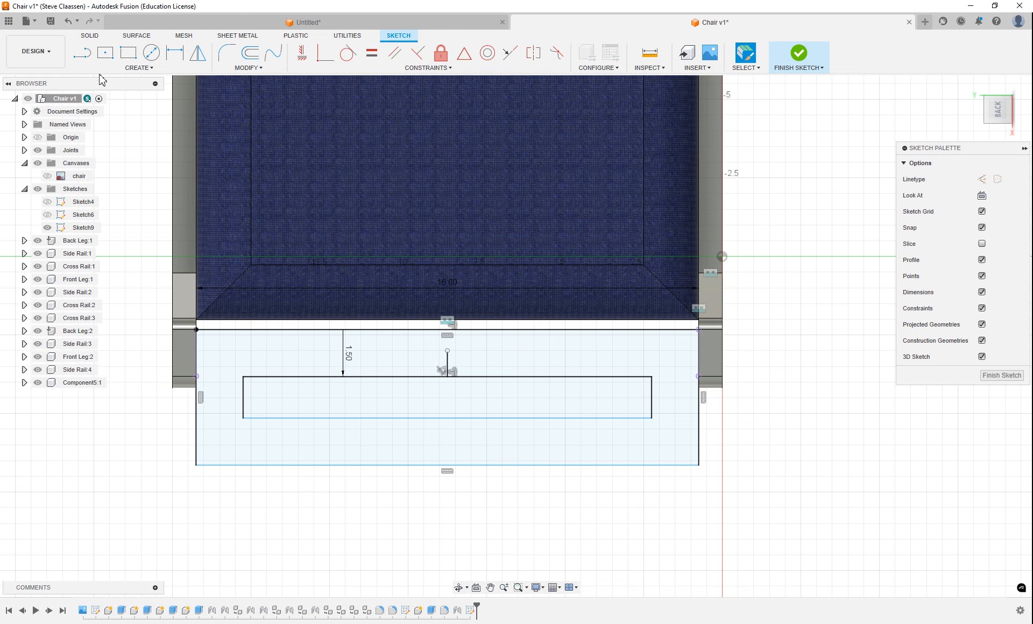
left_click(138, 68)
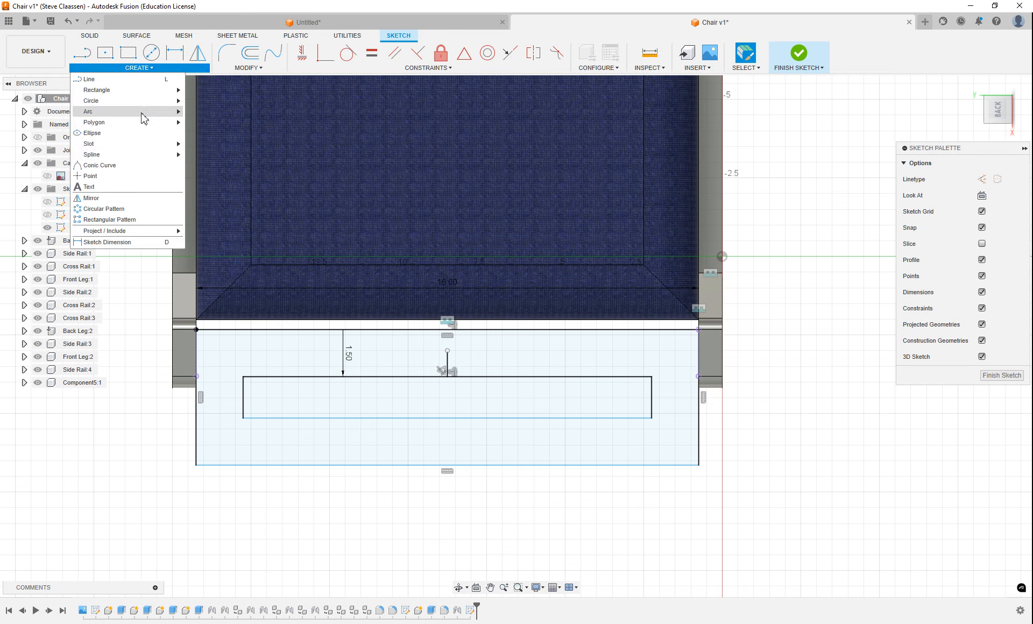
mouse_move(144, 118)
left_click(202, 111)
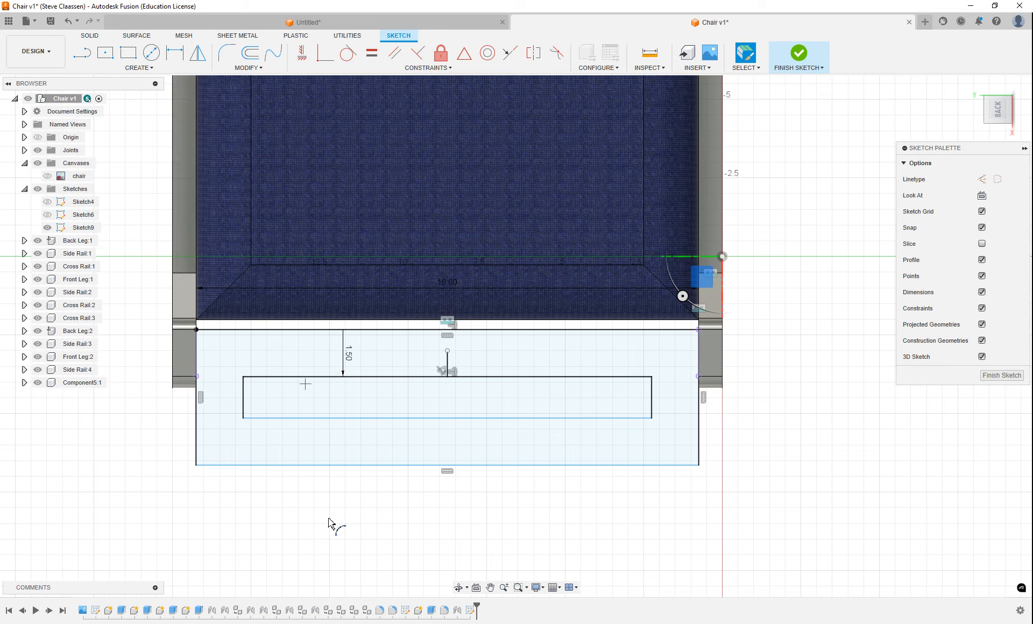
left_click(197, 330)
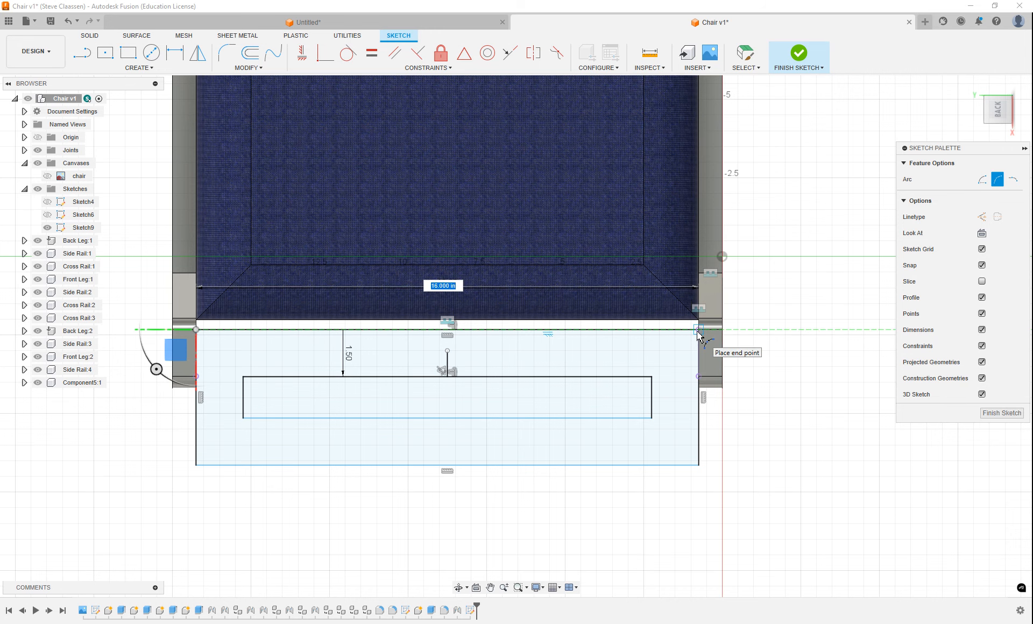
left_click(700, 331)
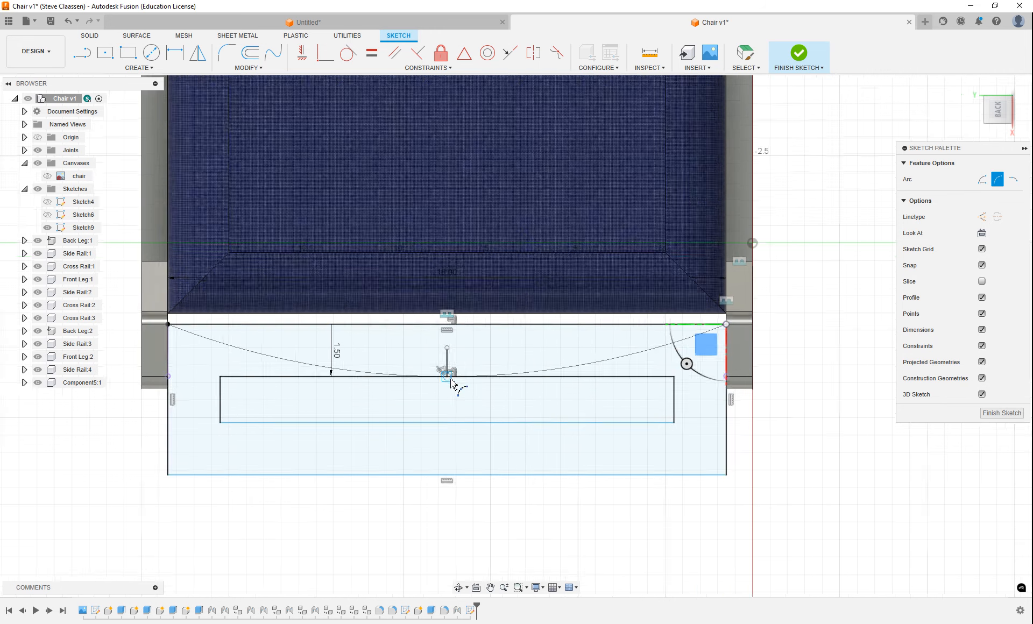
scroll(435, 380, "up", 5)
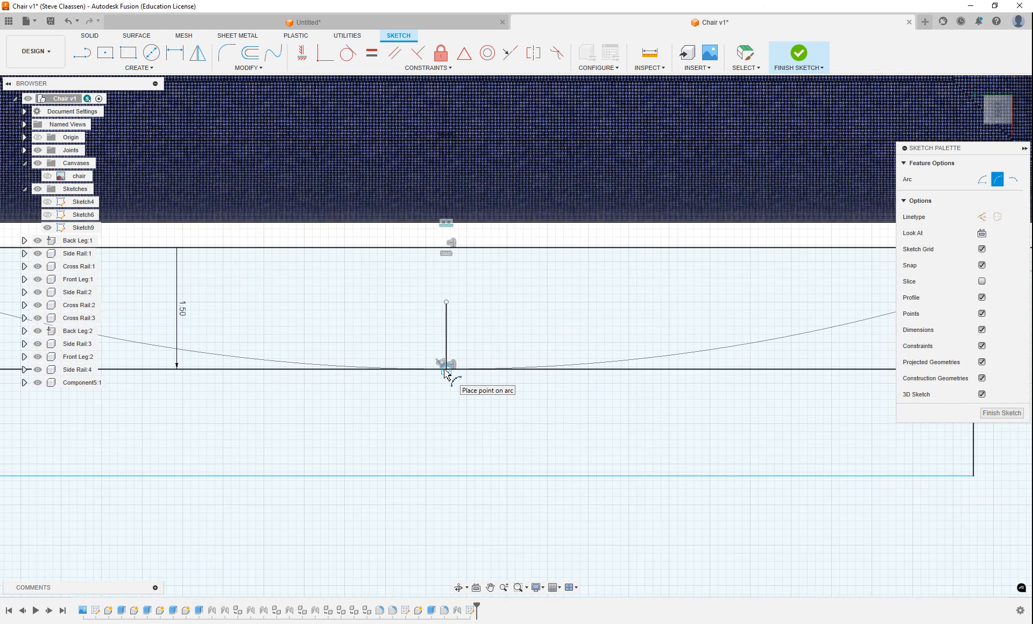
left_click(446, 372)
scroll(420, 406, "down", 4)
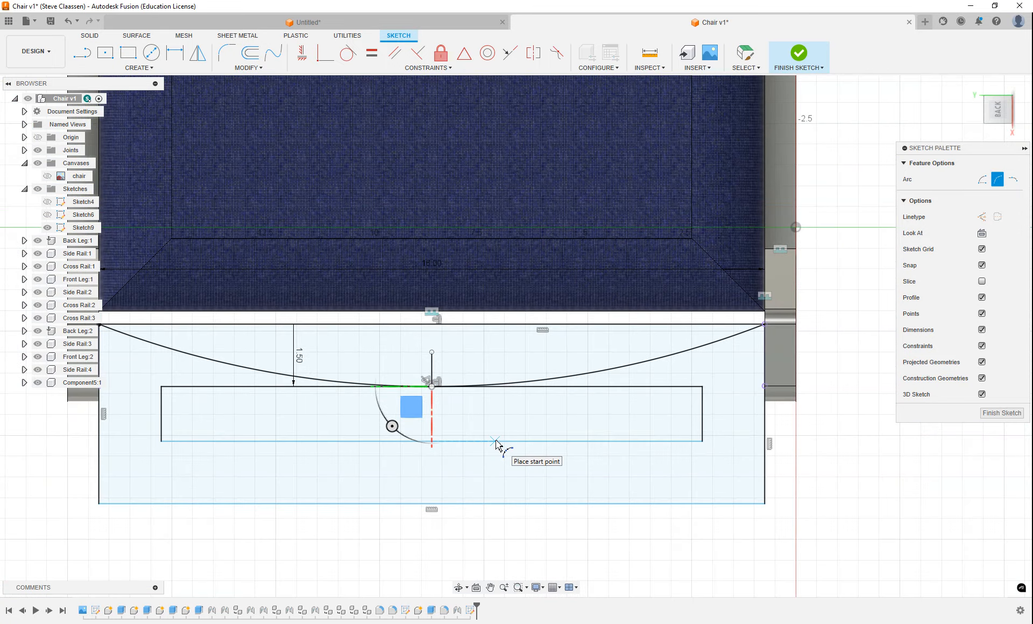
key("Escape")
scroll(476, 426, "down", 1)
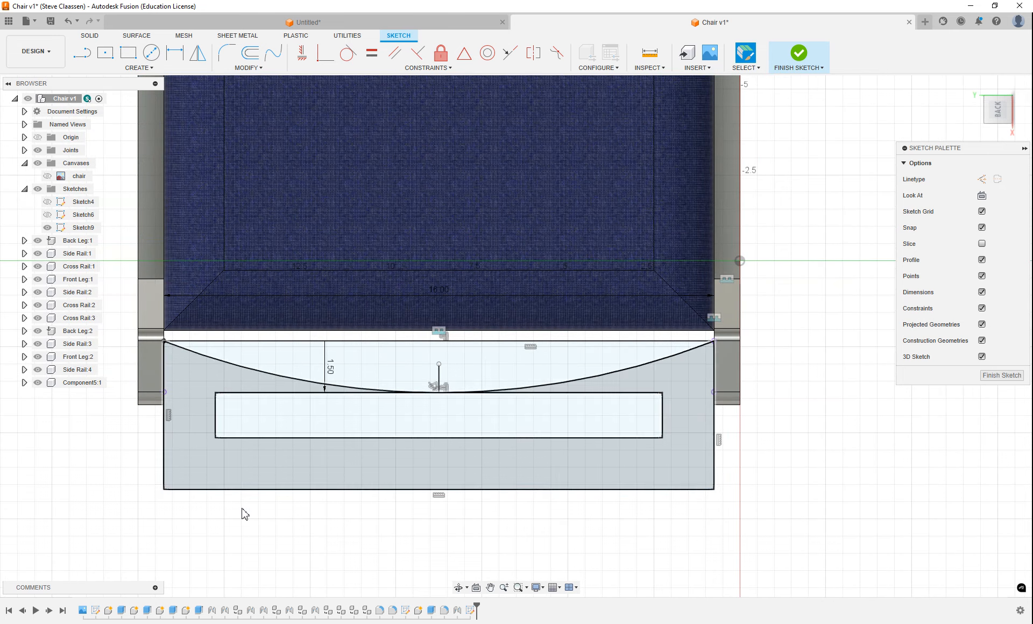
Delete all four lines of the inner offset rectangle, leaving the arc and the outer rectangle
left_click(251, 394)
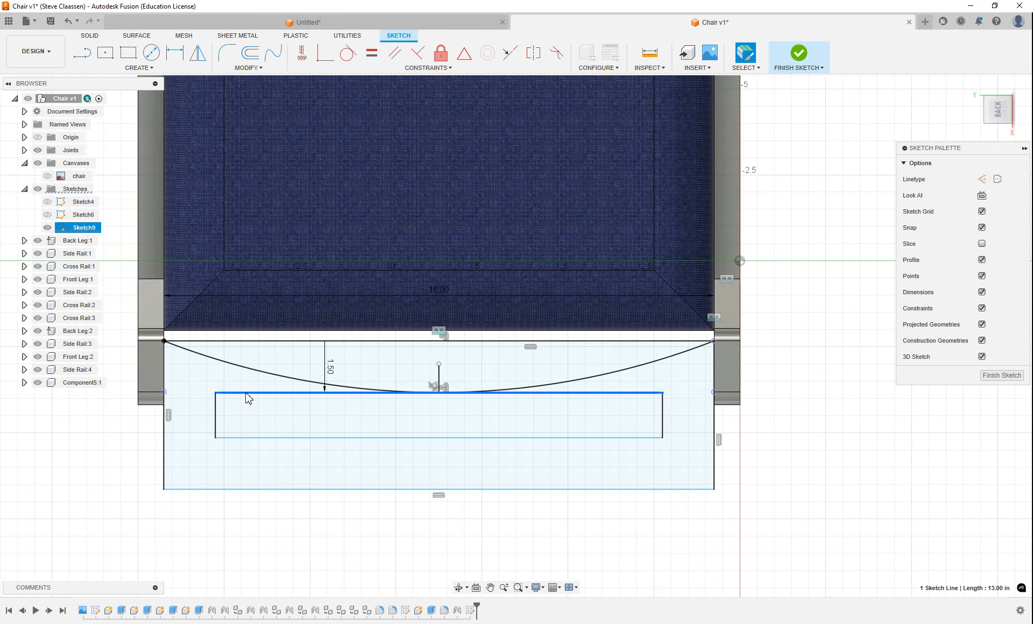
key("Delete")
left_click(214, 418)
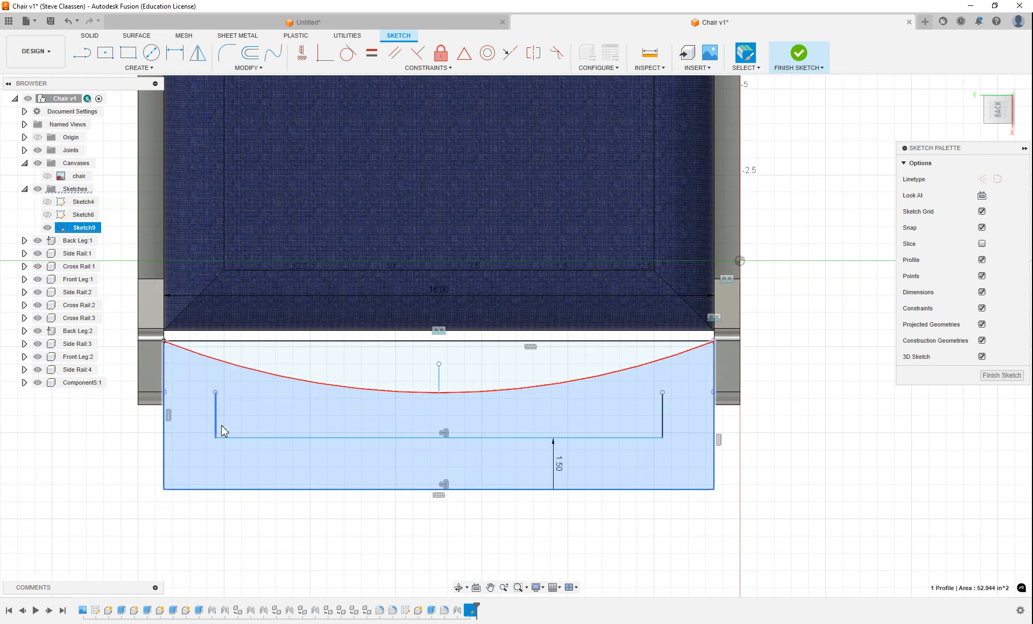
left_click(216, 425)
key("Delete")
left_click(269, 438)
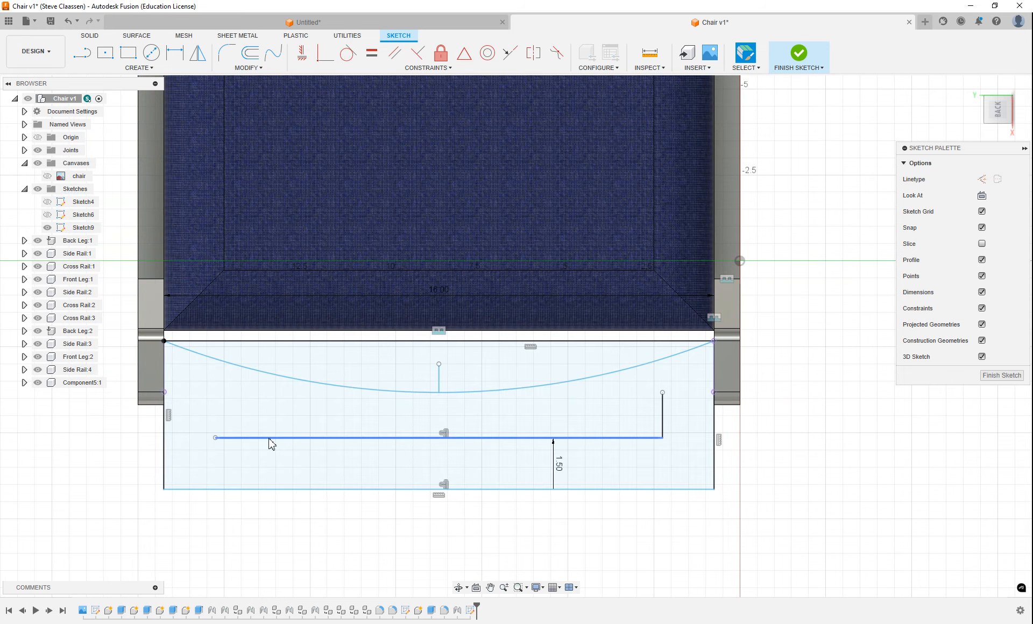
key("Delete")
left_click(664, 410)
key("Delete")
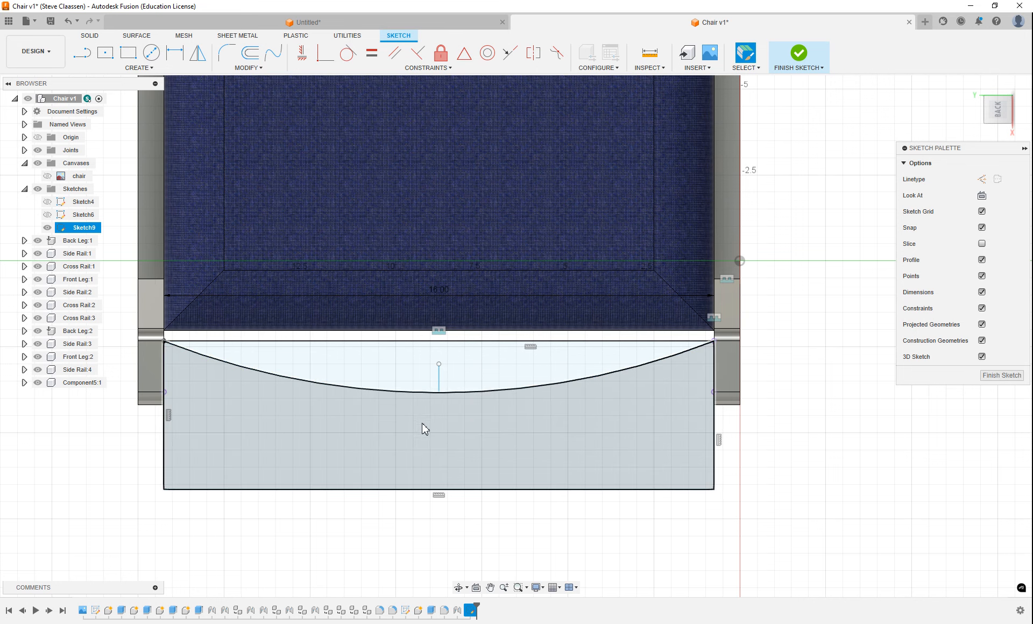
Offset the arc downward by 1 in
left_click(375, 394)
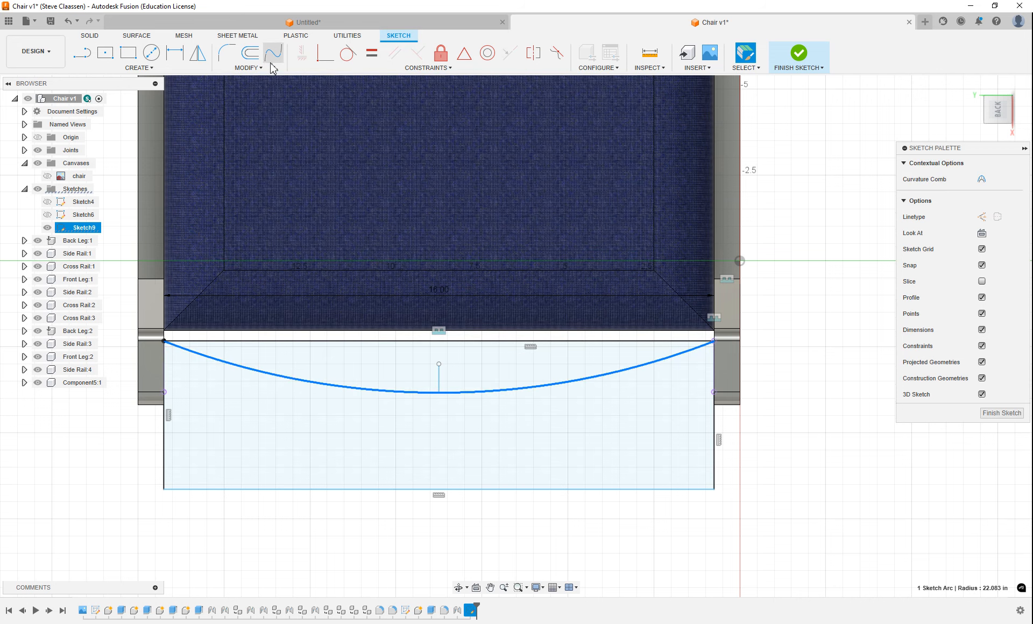
left_click(249, 53)
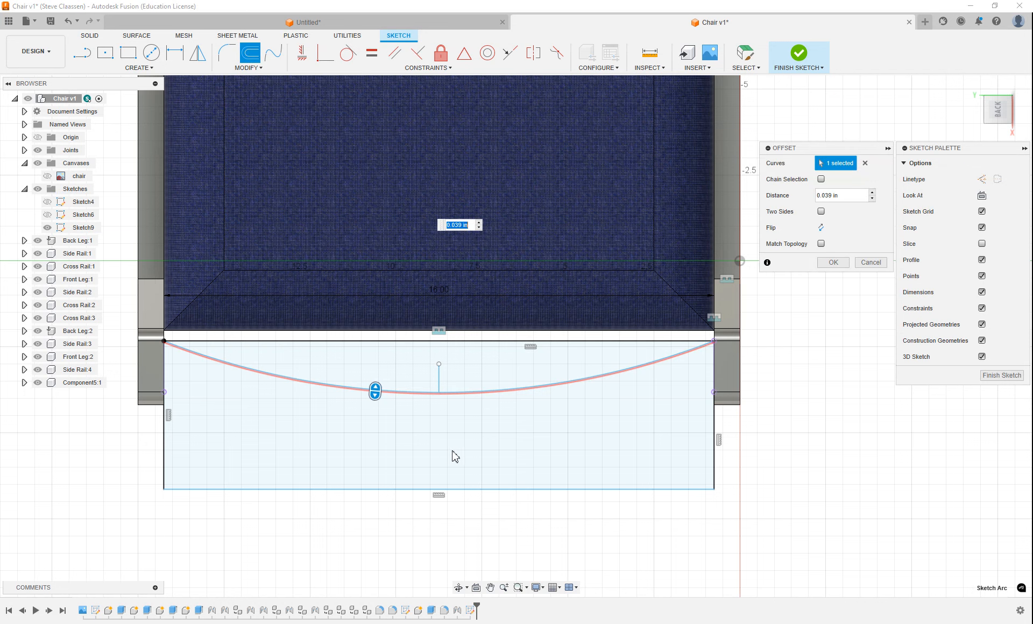
left_click_drag(377, 393, 373, 424)
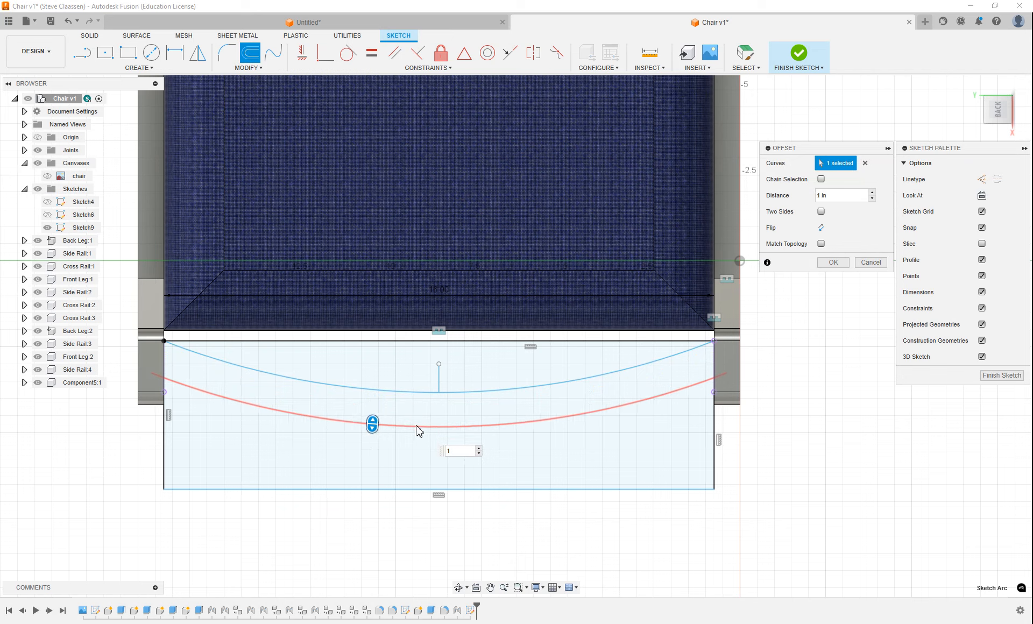
key("Return")
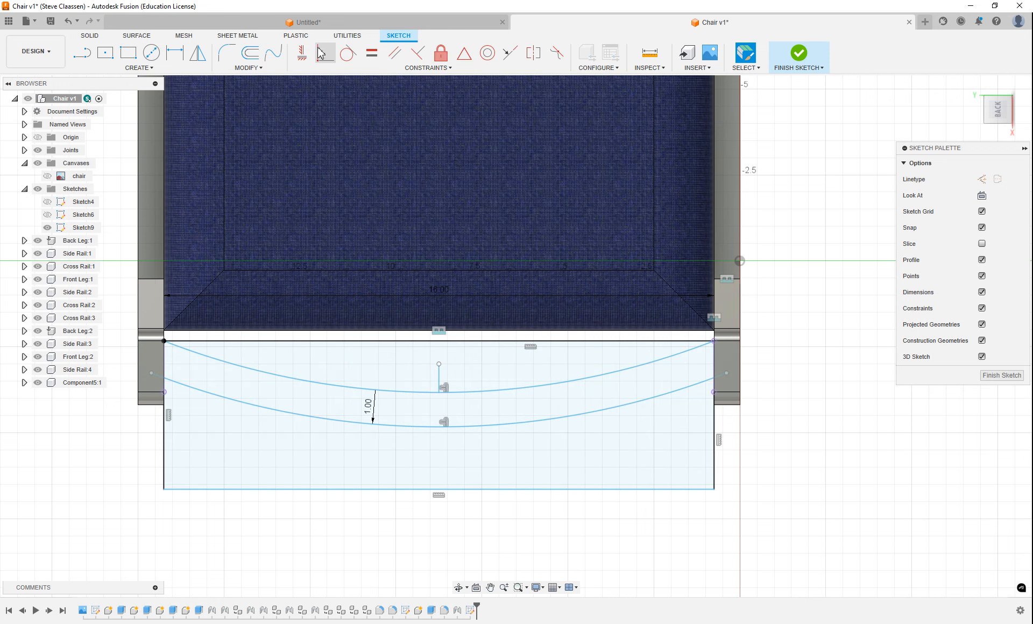
Trim away the rectangle's bottom edge and the portions of both vertical sides below the lower arc
left_click(254, 71)
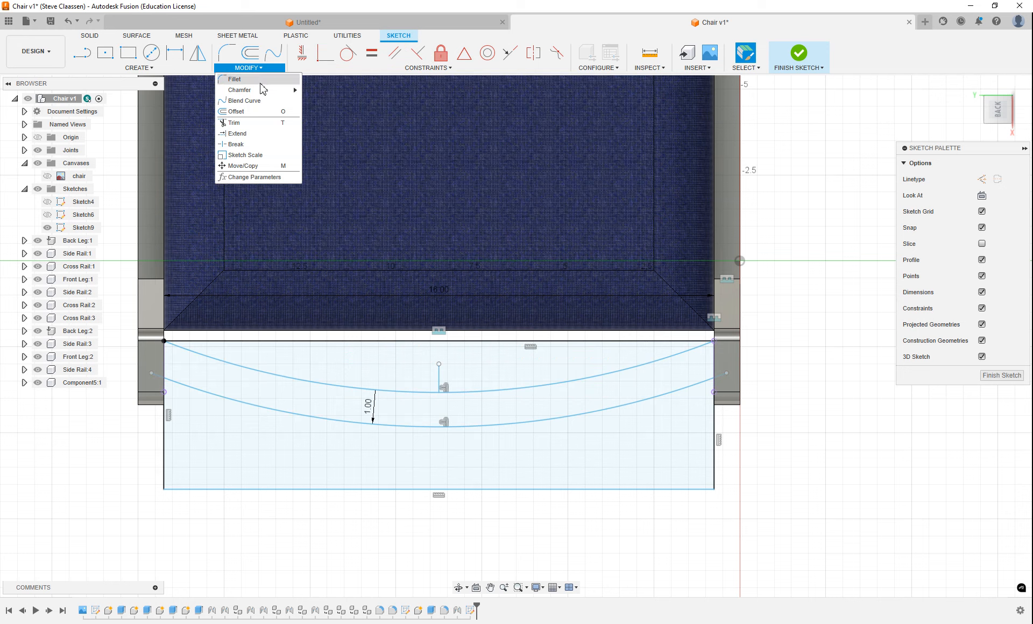
left_click(259, 123)
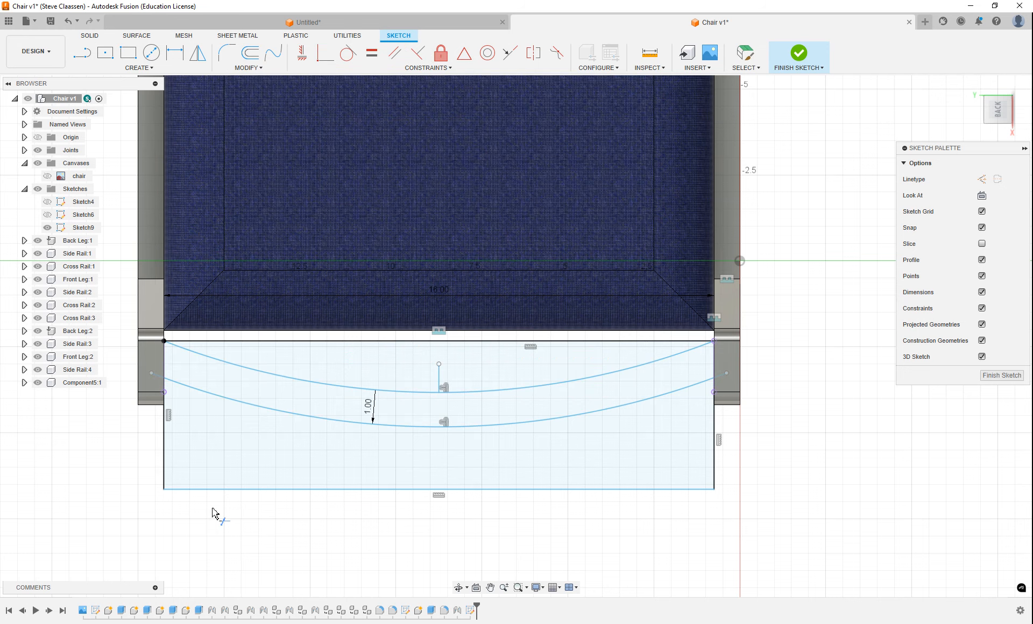
left_click(168, 453)
left_click(237, 492)
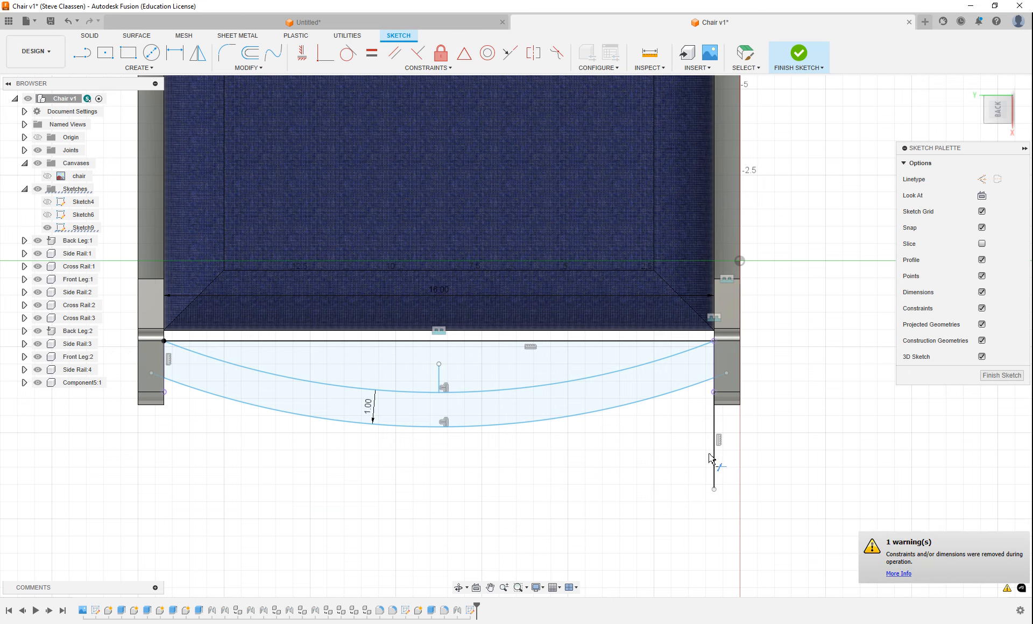
scroll(714, 350, "up", 6)
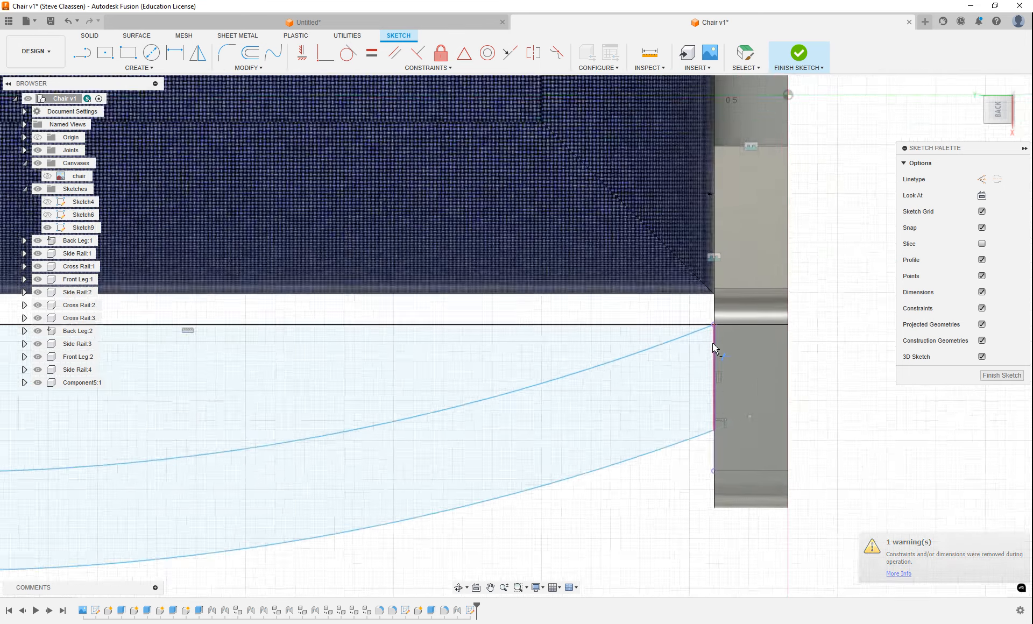
left_click(721, 462)
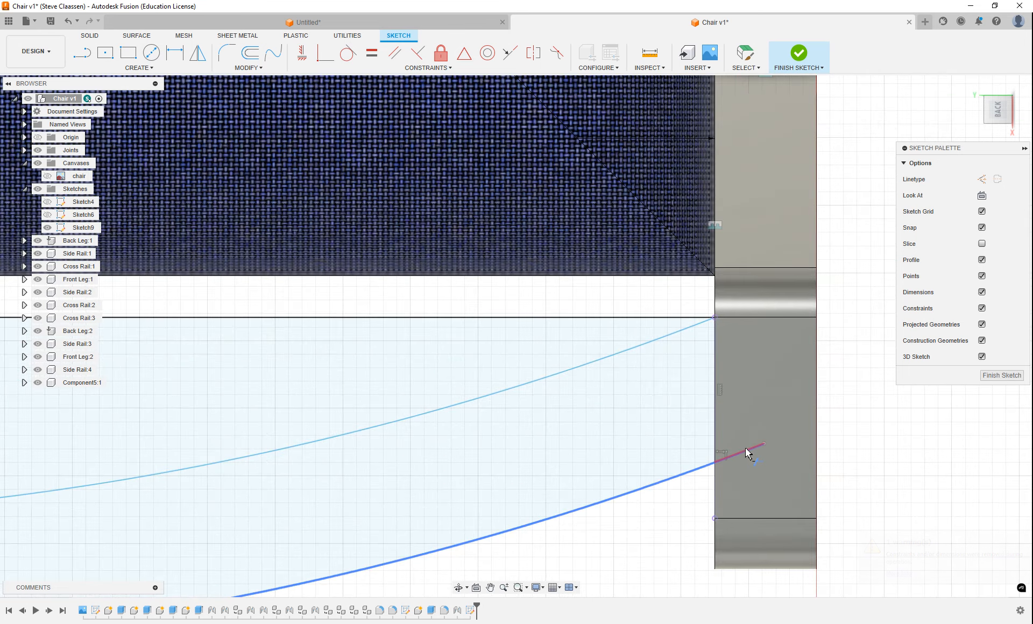
Trim away the rectangle's upper edge and the short vertical line at the arc's middle, and finish the sketch
left_click(662, 318)
scroll(565, 322, "down", 3)
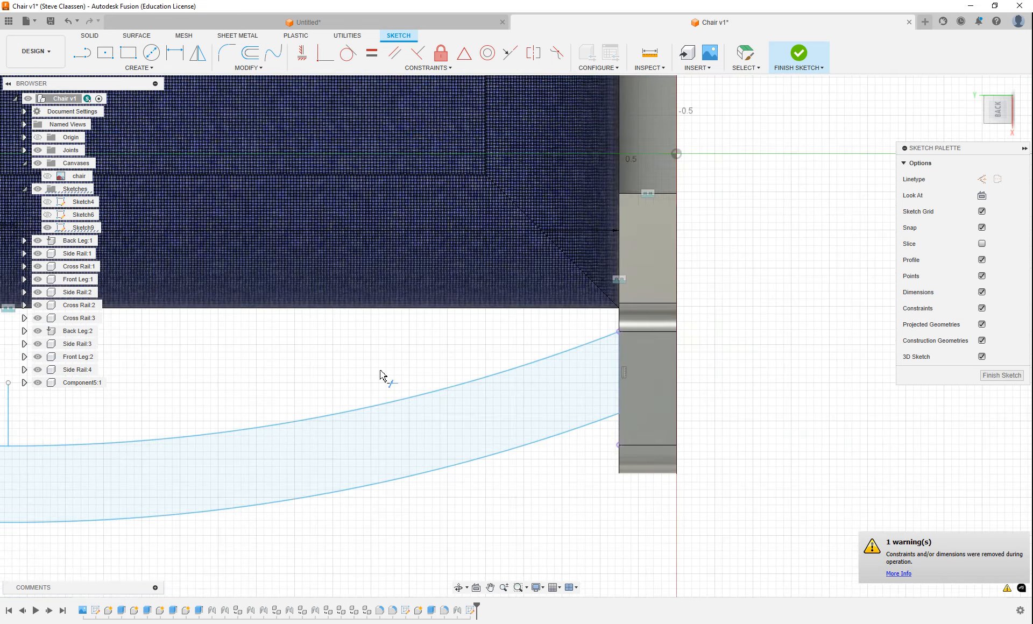
middle_click_drag(382, 376, 897, 369)
mouse_move(339, 370)
middle_mouse_down()
mouse_move(404, 368)
mouse_move(595, 418)
middle_mouse_up()
left_click(557, 412)
scroll(350, 371, "down", 2)
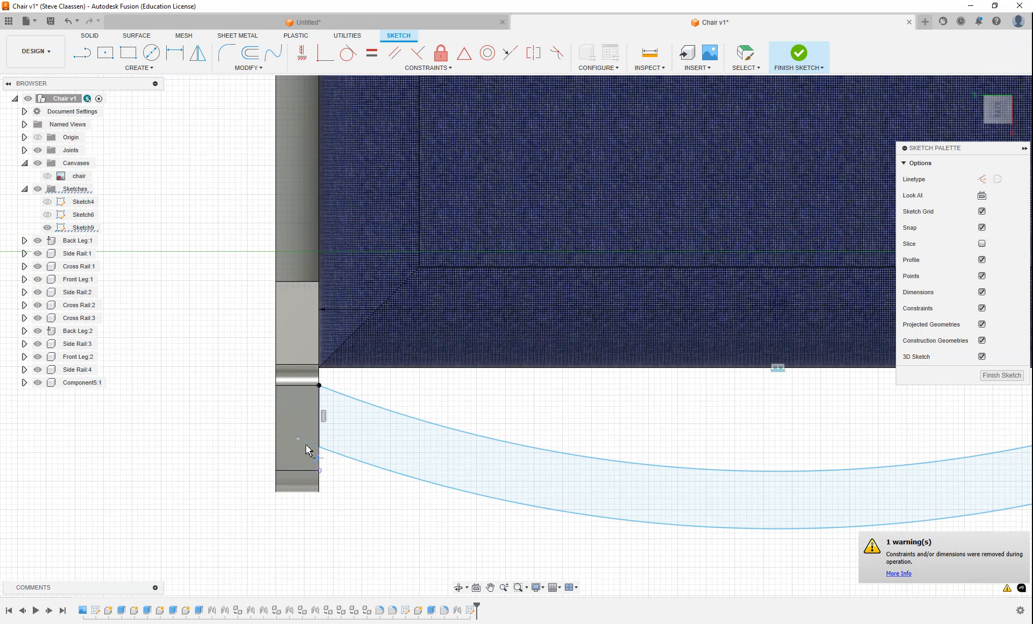
scroll(323, 401, "up", 5)
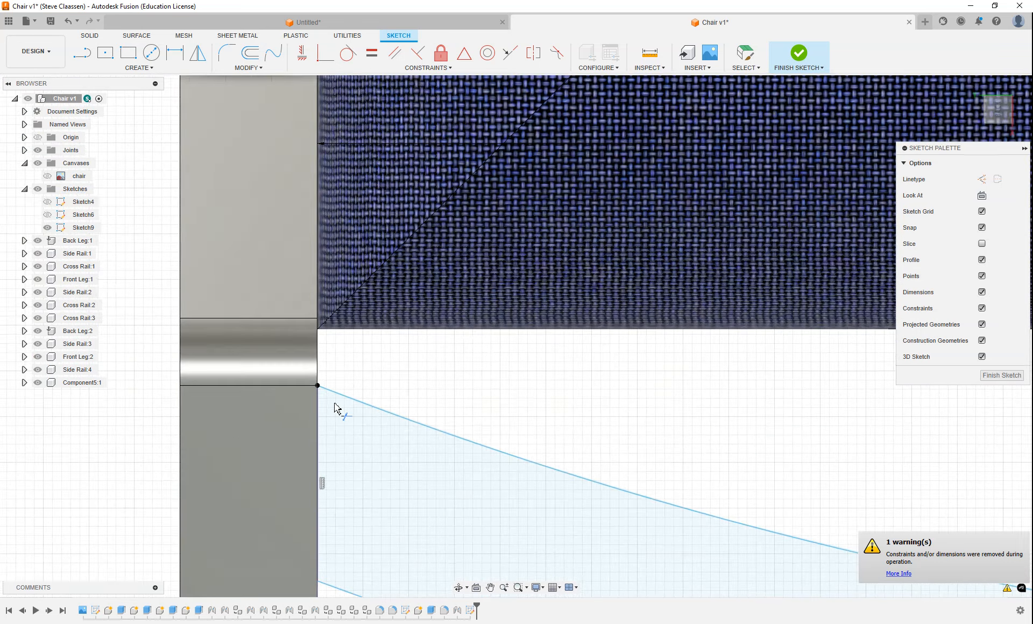
scroll(335, 408, "down", 8)
mouse_move(535, 441)
middle_mouse_down()
mouse_move(399, 433)
mouse_move(414, 430)
mouse_move(388, 318)
middle_mouse_up()
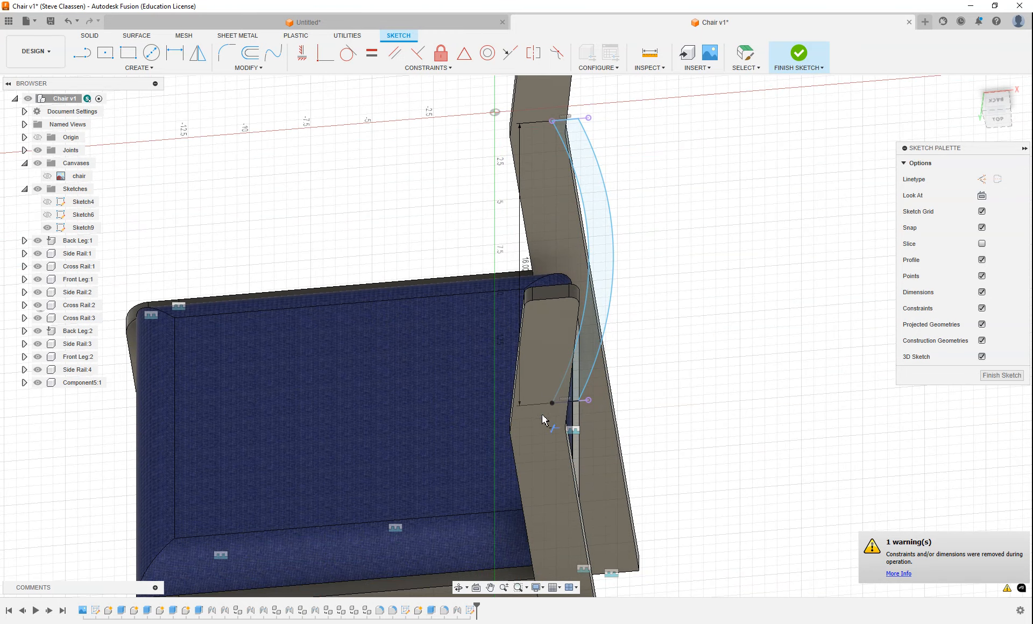
left_click(1002, 376)
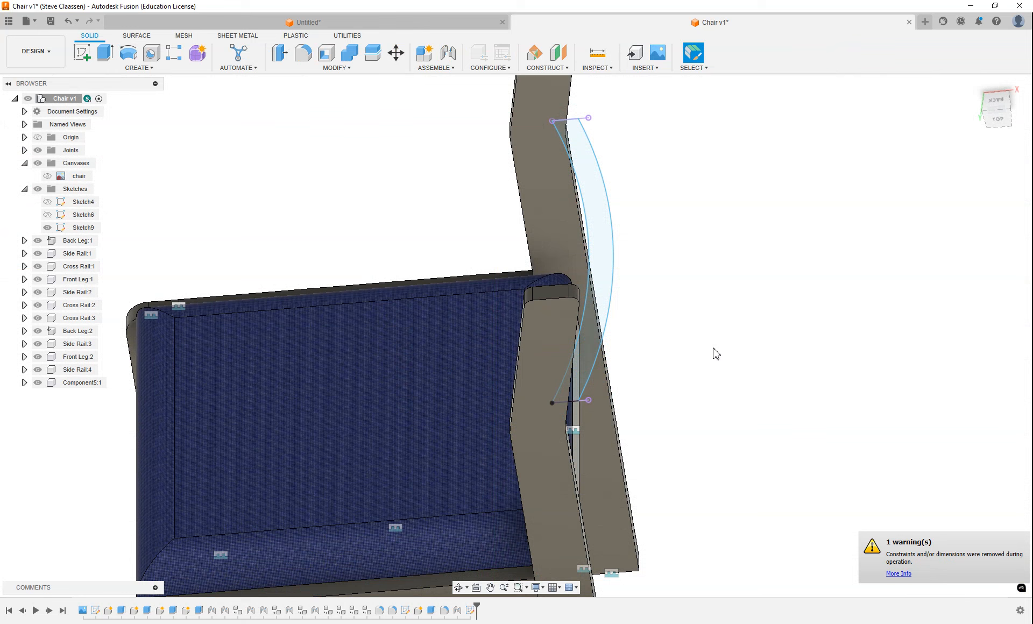
Extrude the curved rail profile 6 in as a new component
left_click(105, 53)
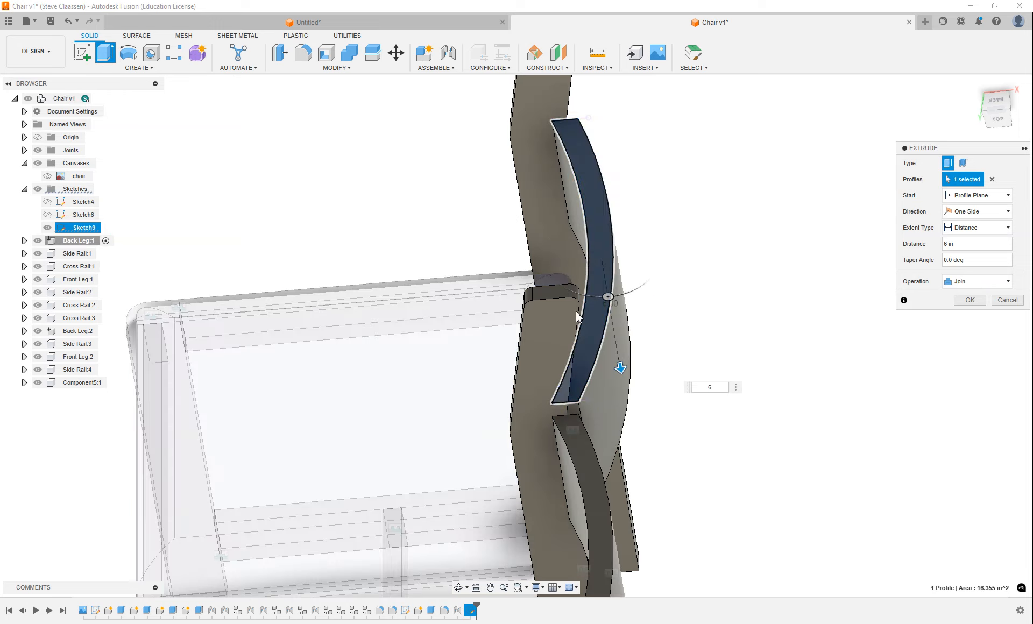
scroll(542, 341, "down", 2)
middle_click_drag(490, 338, 586, 339, "shift")
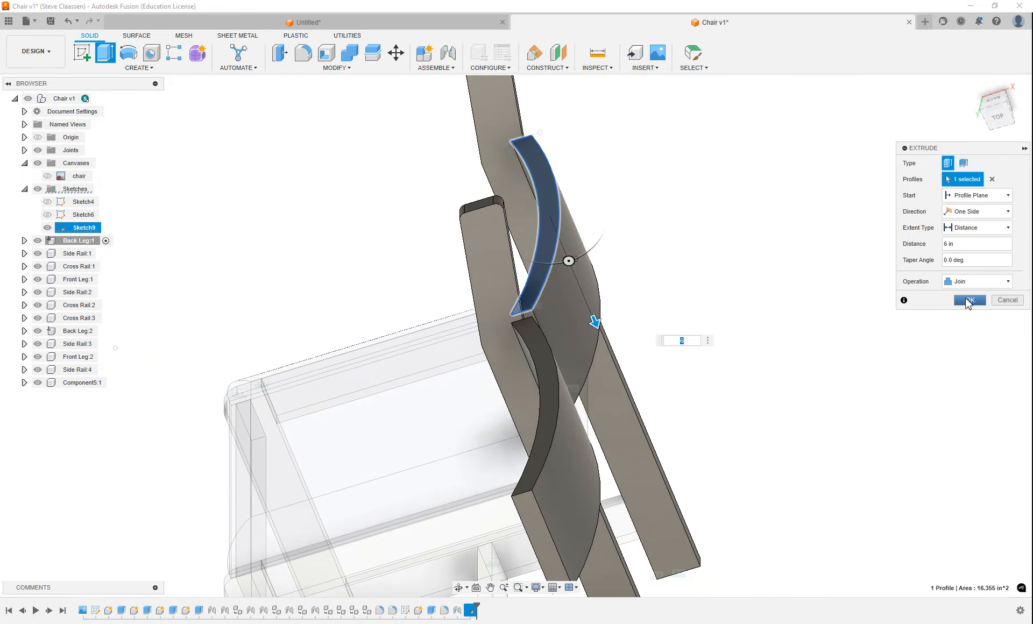
left_click(993, 282)
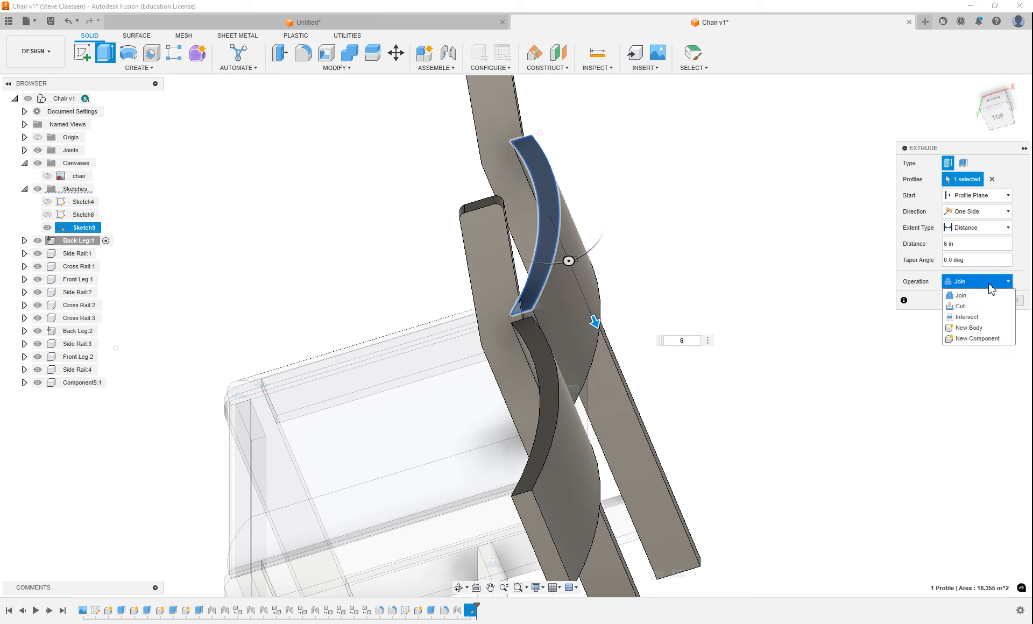
left_click(969, 338)
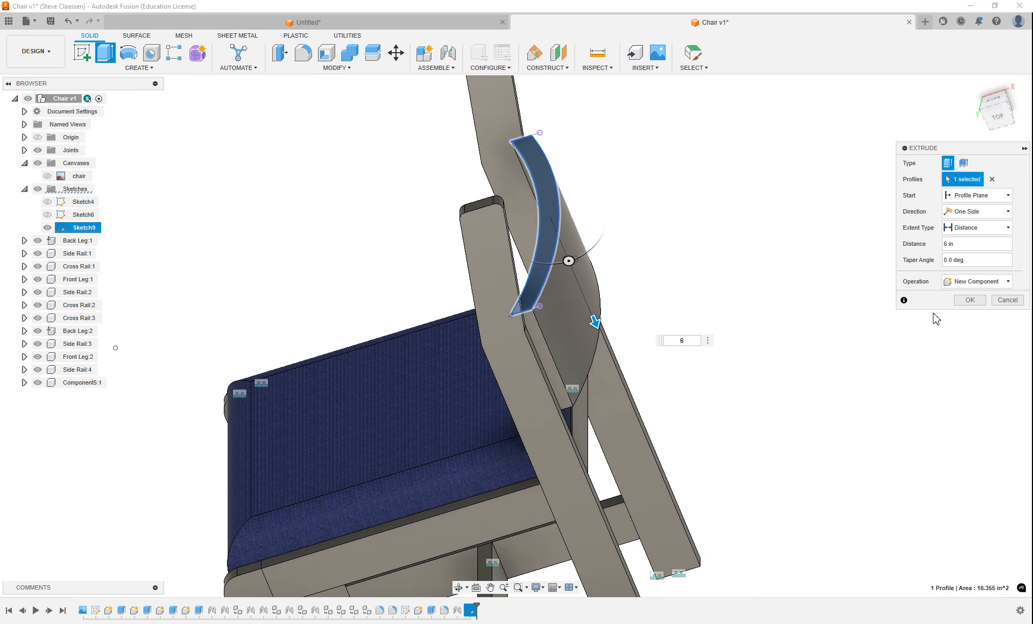
left_click(970, 301)
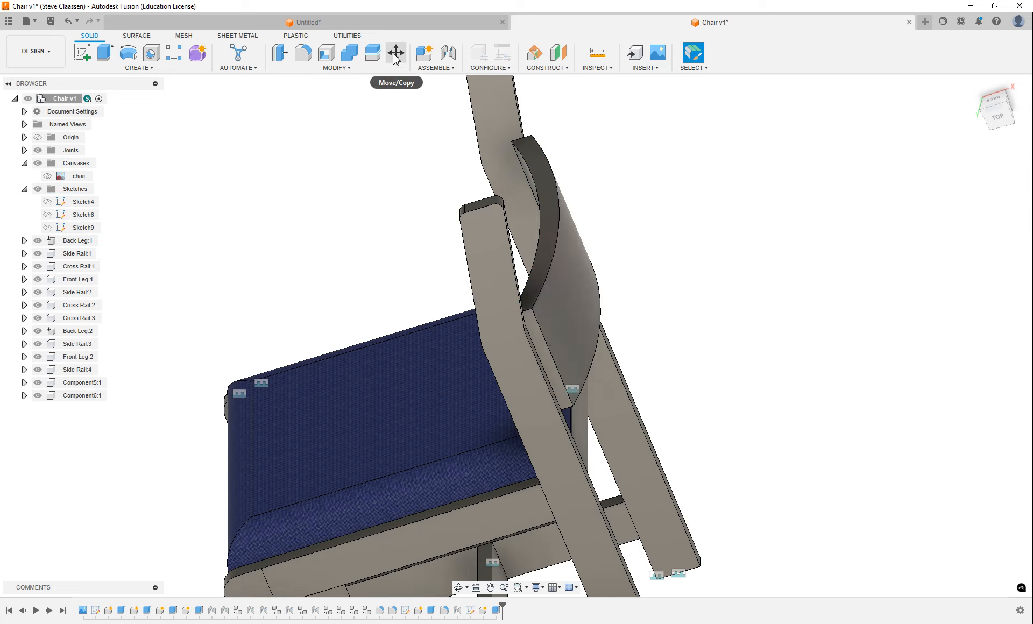
Move the curved back rail component 5.00 in along X, clear of the back legs
left_click(396, 52)
left_click(560, 276)
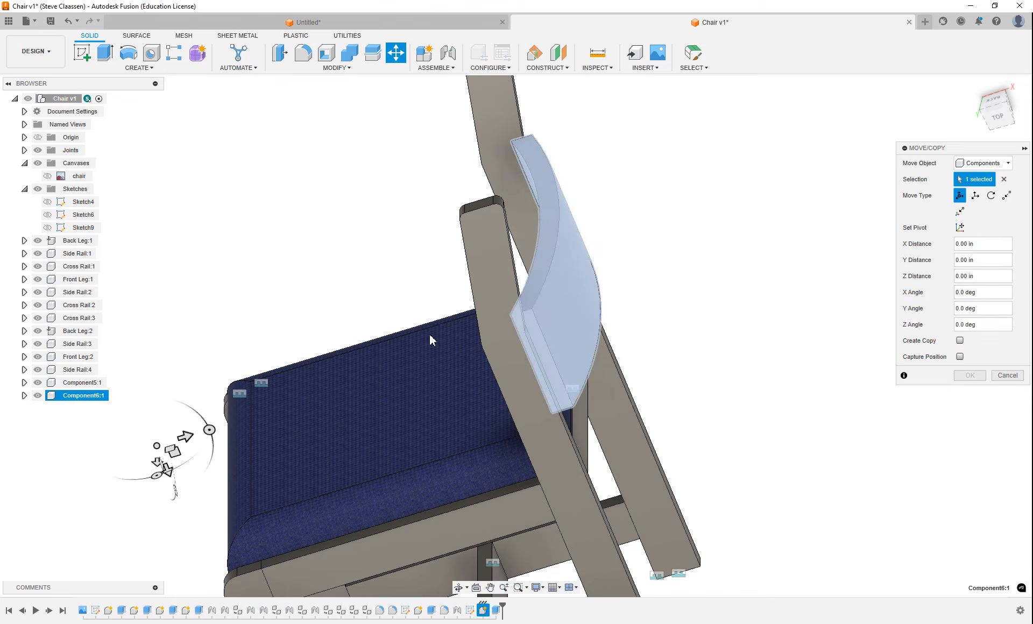
left_click_drag(186, 440, 281, 411)
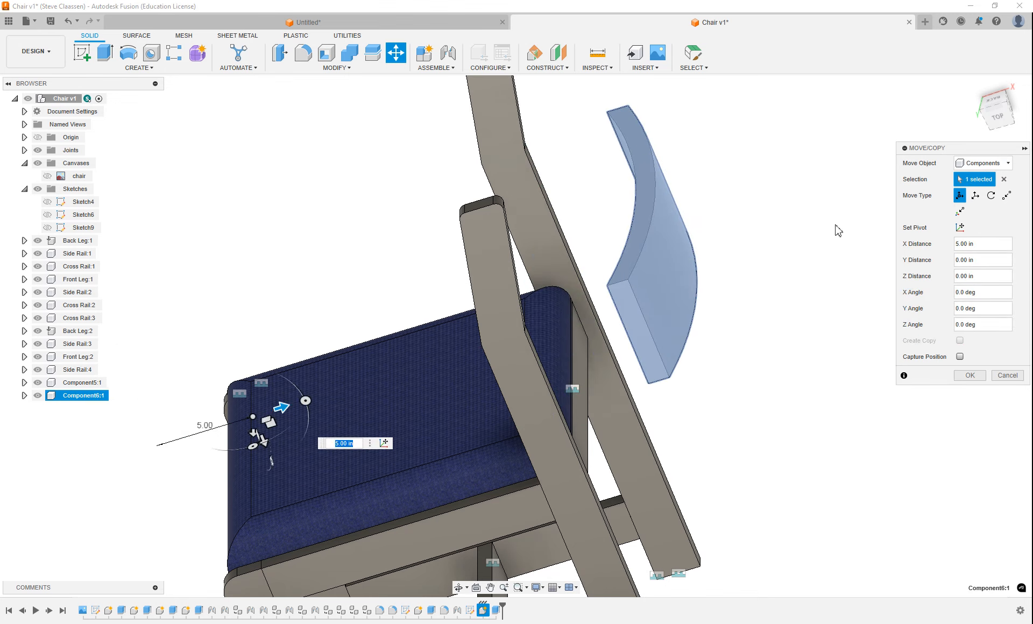
left_click(971, 377)
Fillet the four long curved edges of the back rail with a 3/8 in radius
middle_click_drag(580, 206, 603, 201, "shift")
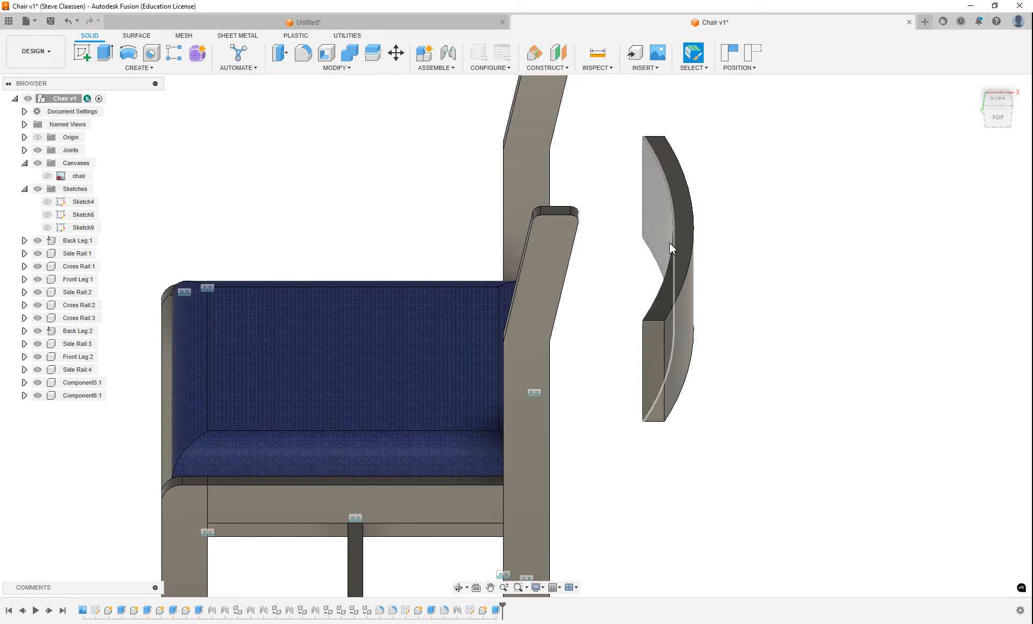
left_click(303, 52)
left_click(673, 210)
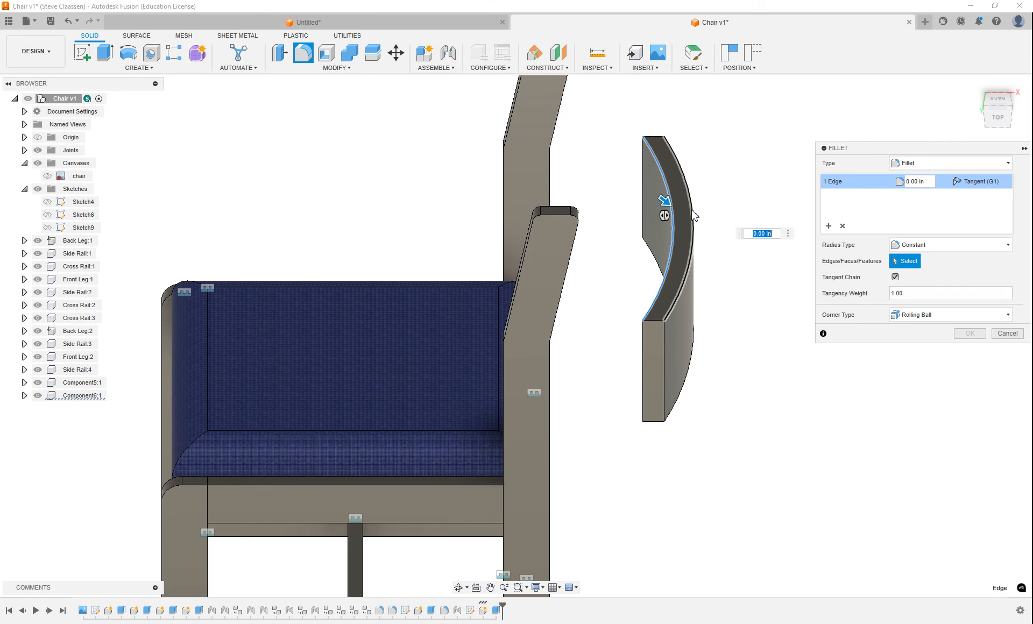
left_click(693, 235)
middle_click_drag(702, 350, 588, 496, "shift")
left_click(670, 459)
left_click(648, 483)
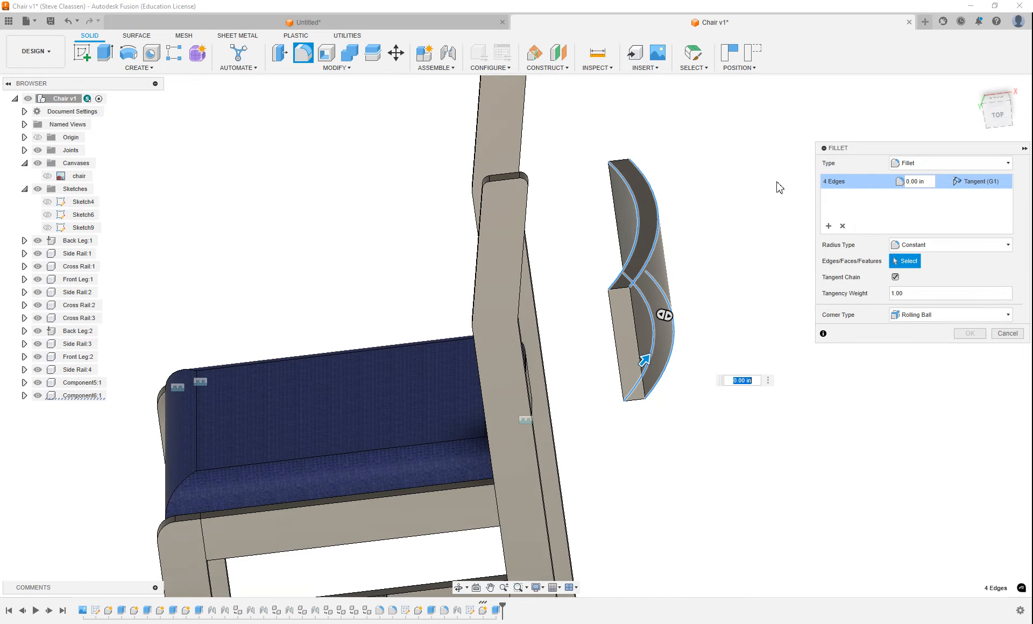
left_click(918, 181)
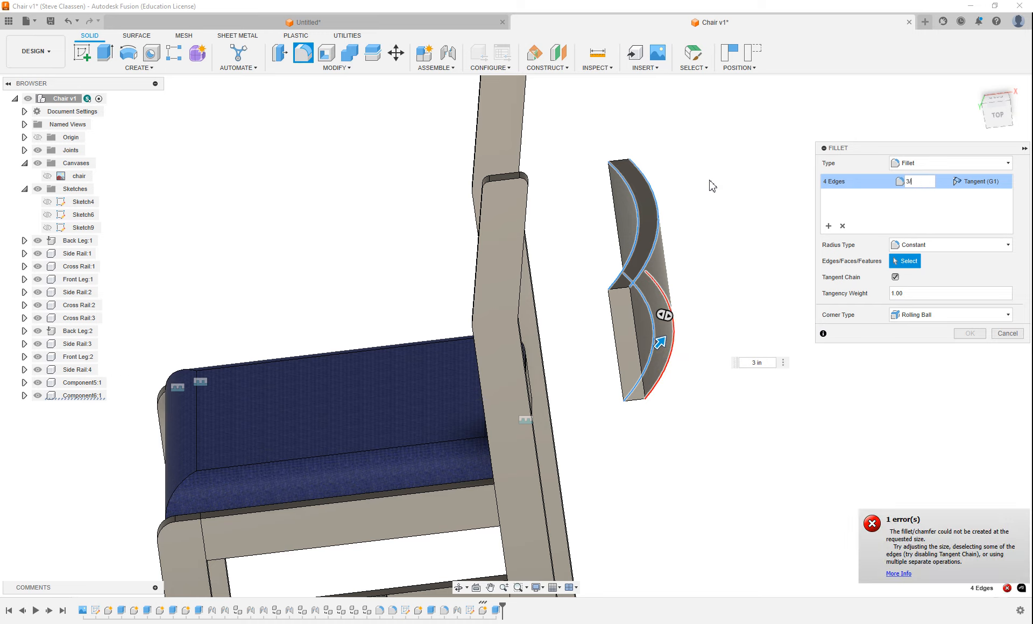
type("3/8")
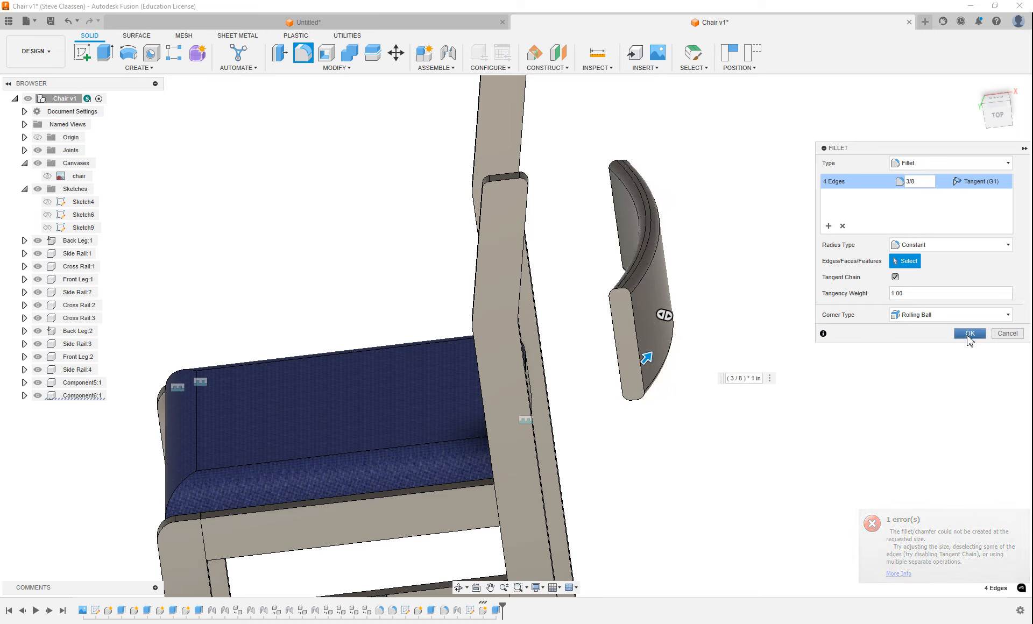
left_click(970, 334)
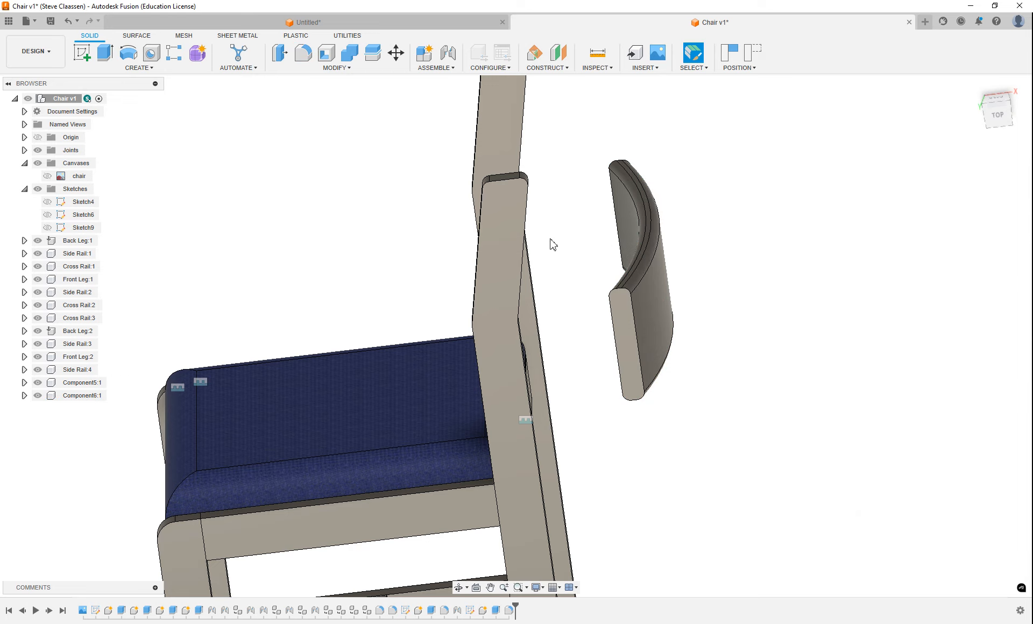
Start a joint from the midpoint of the short upper edge on the back rail's end face
scroll(560, 246, "down", 2)
scroll(557, 232, "up", 1)
middle_click_drag(548, 219, 573, 219)
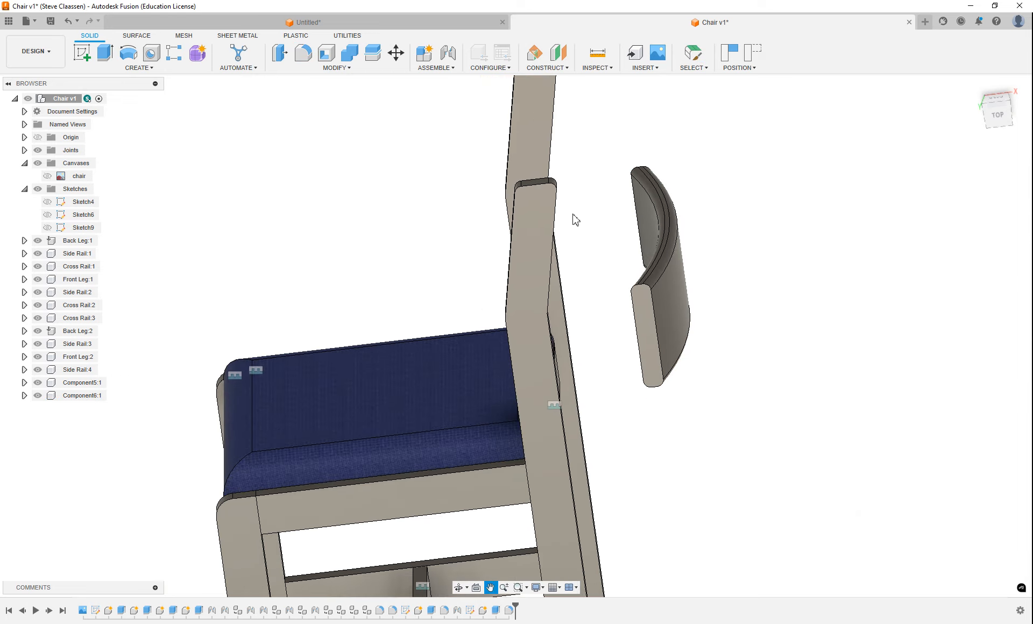
left_click(449, 54)
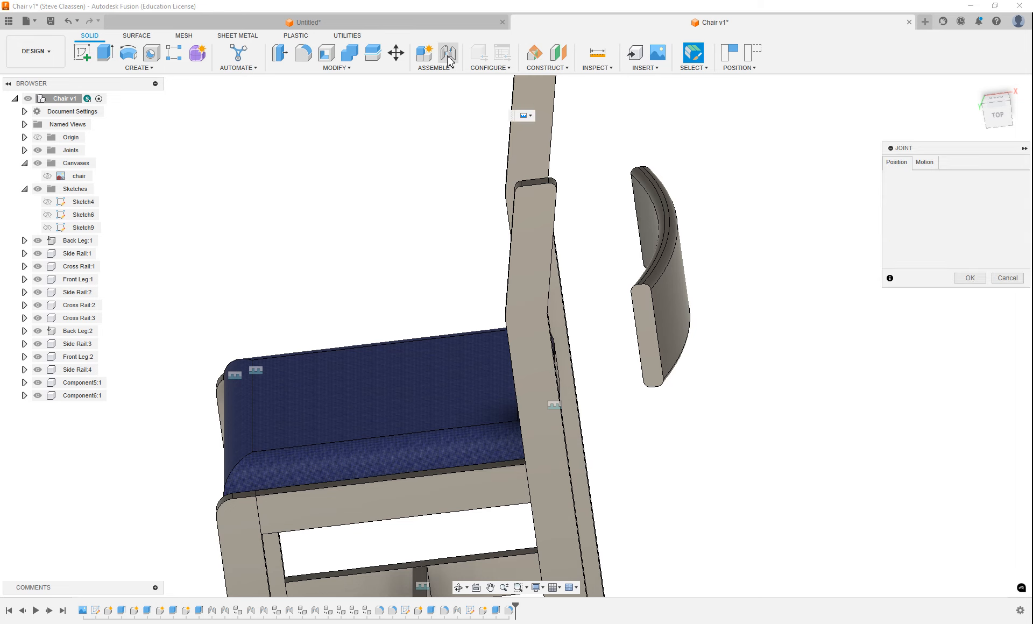
scroll(619, 290, "up", 2)
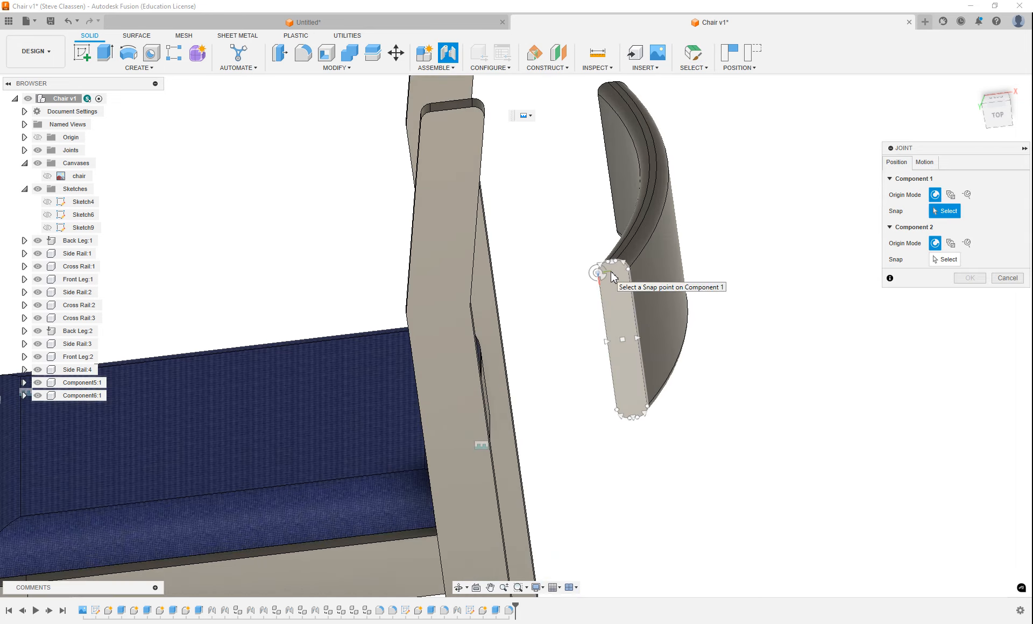
scroll(611, 280, "up", 2)
scroll(613, 279, "up", 1)
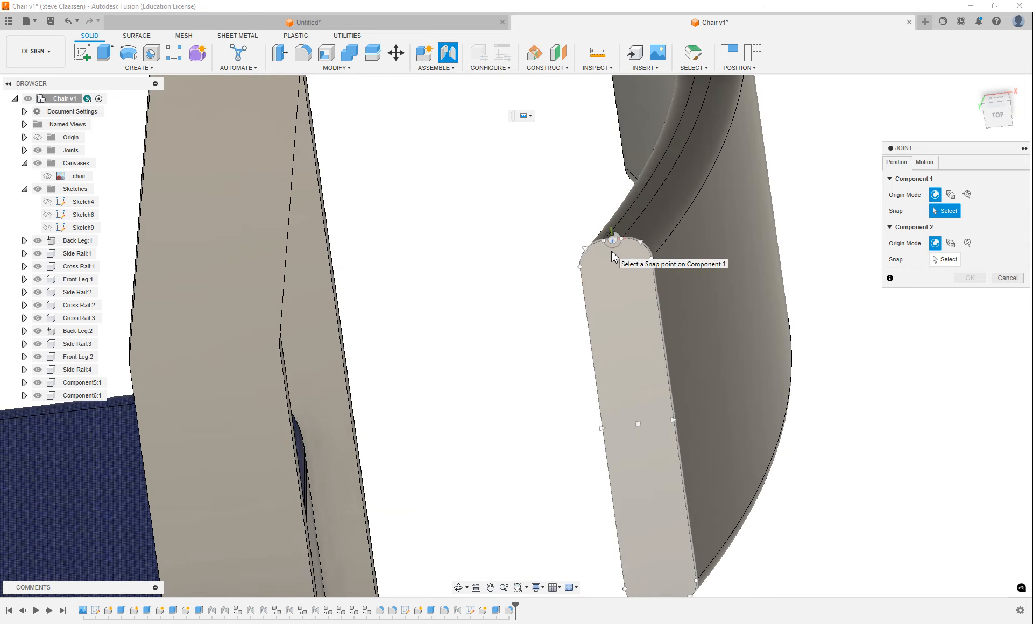
left_click(613, 241)
Join the rail to the midpoint of the back leg's top edge on its inner face, with a Y offset of 0.50 in
scroll(612, 250, "down", 4)
middle_click_drag(616, 271, 342, 324)
middle_click_drag(336, 370, 345, 410, "shift")
scroll(381, 197, "up", 4)
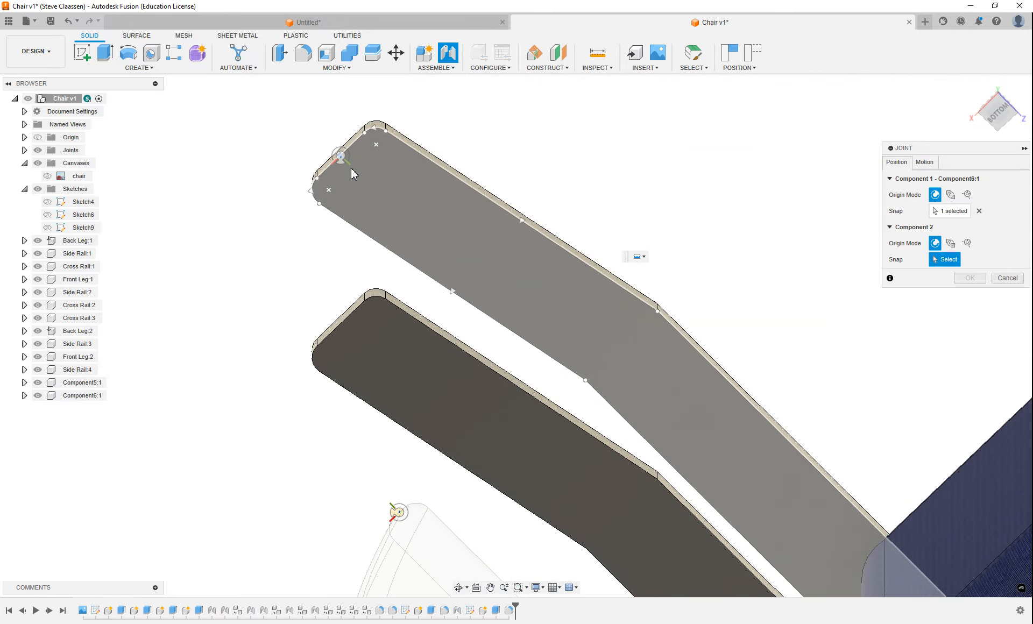
left_click(353, 171)
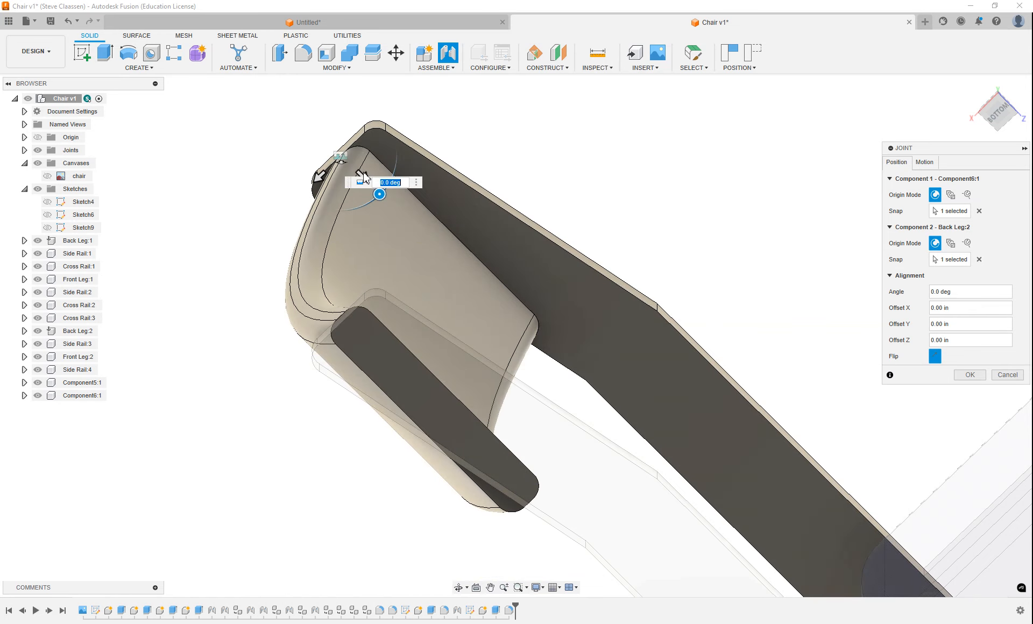
left_click_drag(364, 175, 377, 198)
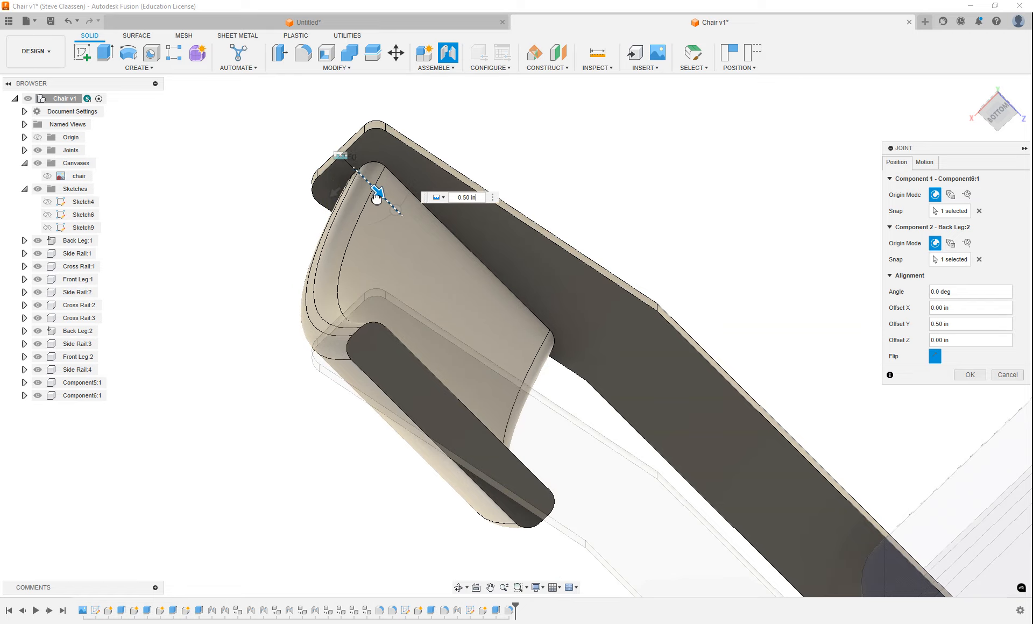
left_click(968, 376)
Edit the joint between the back rail and back leg, setting its angle to 10 deg
scroll(572, 310, "down", 5)
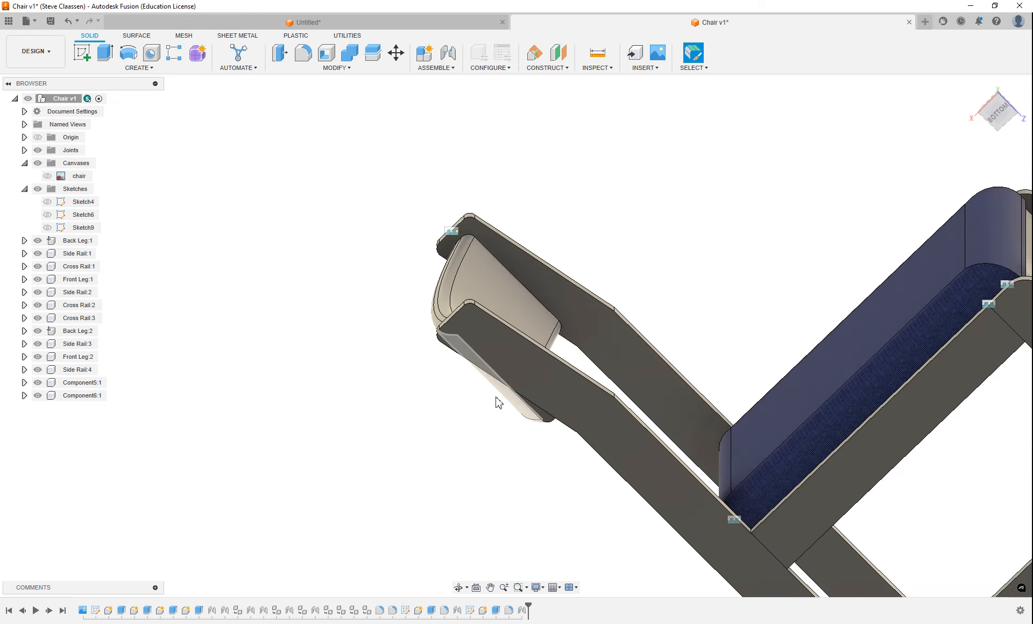
mouse_move(499, 402)
middle_mouse_down("shift")
mouse_move(474, 392)
mouse_move(491, 374)
mouse_move(484, 399)
middle_mouse_up("shift")
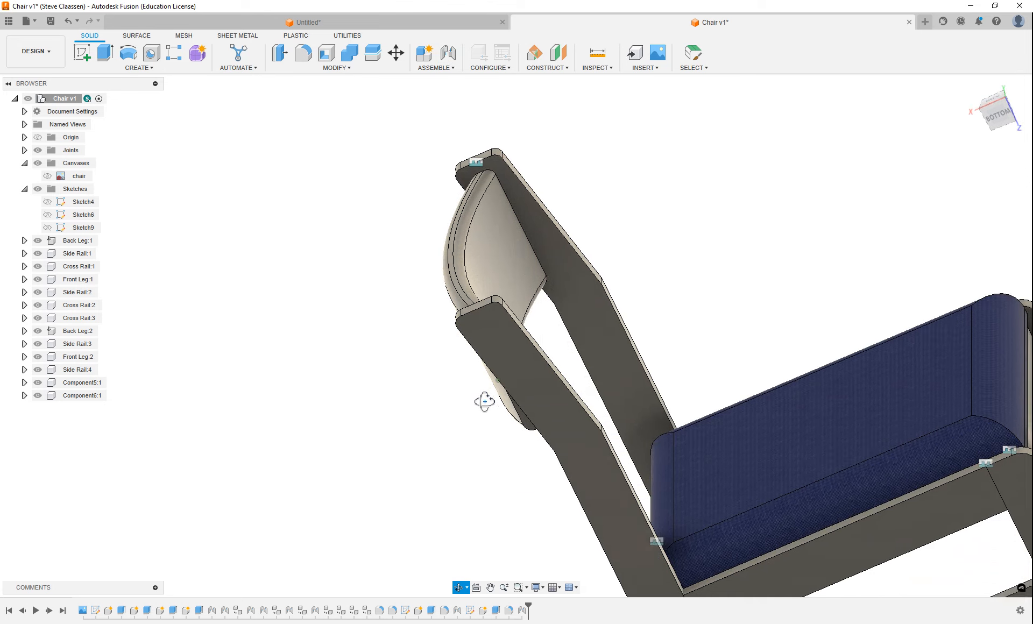
left_click(475, 163)
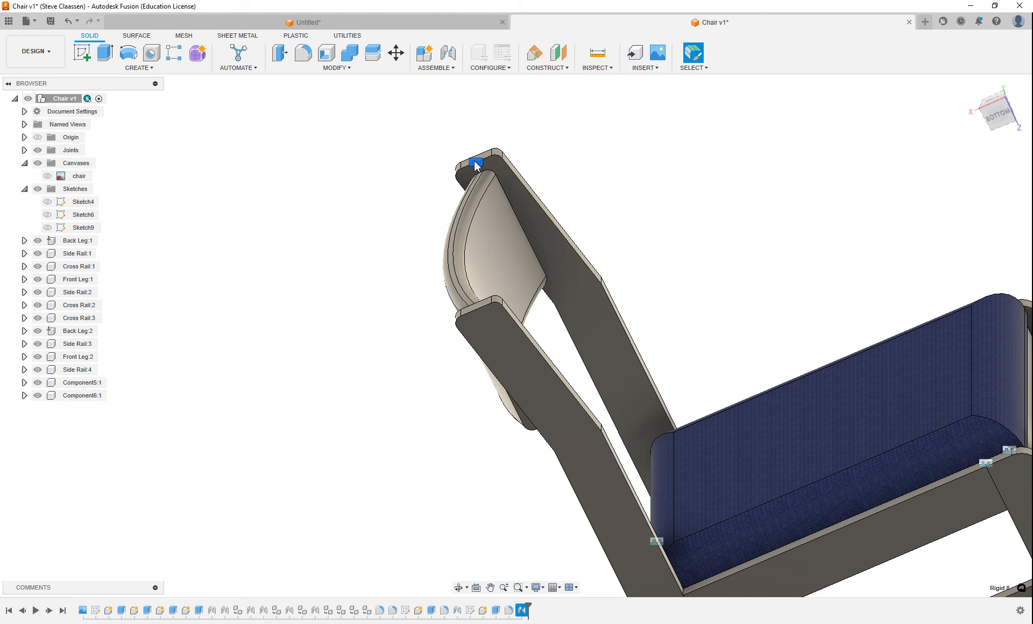
right_click(475, 163)
left_click(463, 240)
left_click_drag(512, 221, 516, 233)
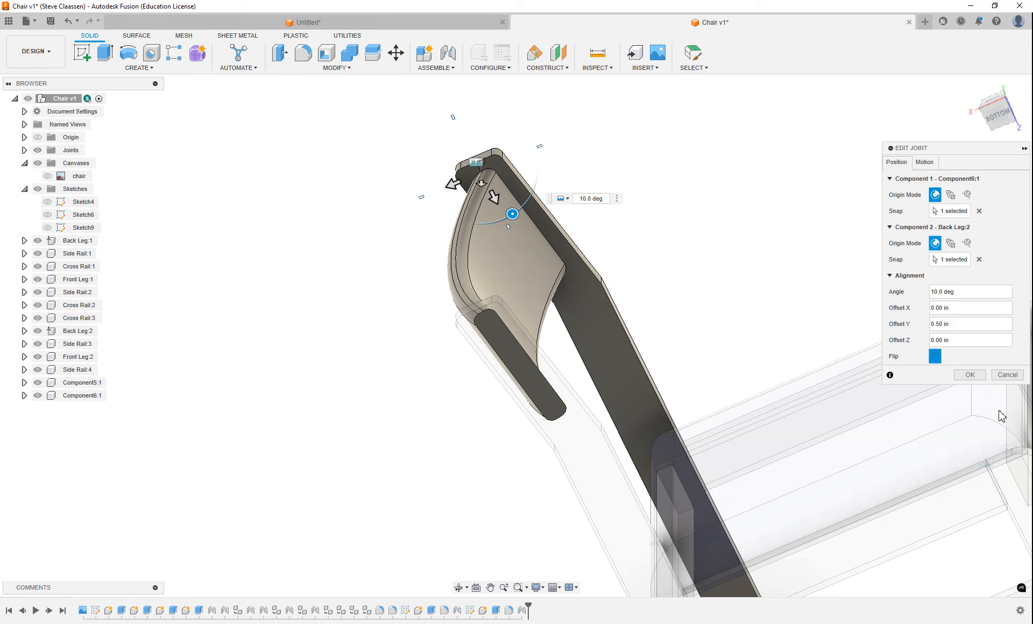
left_click(970, 375)
Apply the seat's blue fabric appearance to the curved back rail
middle_click_drag(648, 353, 674, 310, "shift")
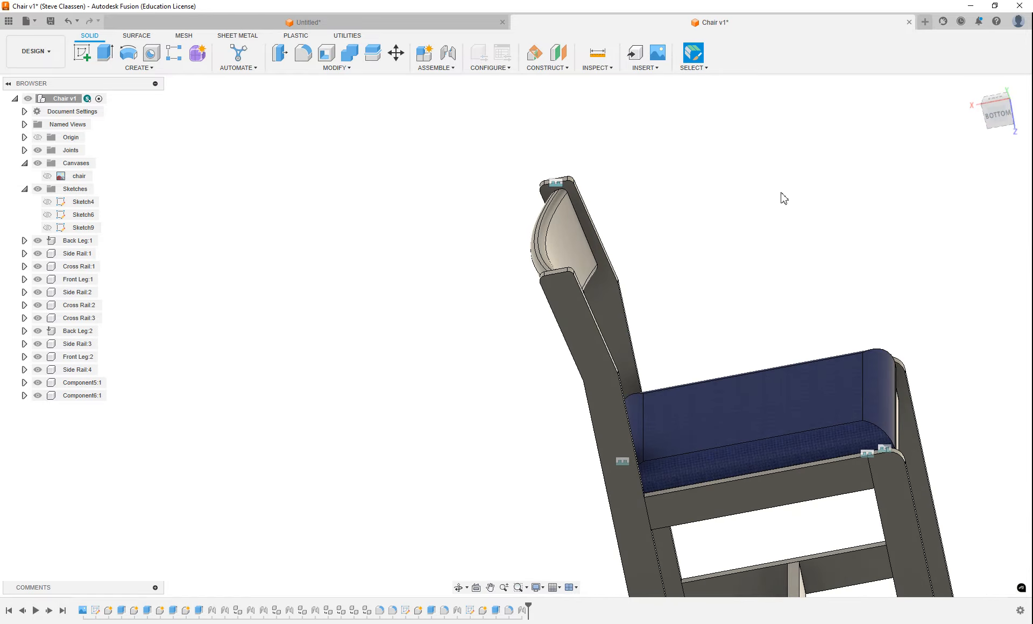
key("a")
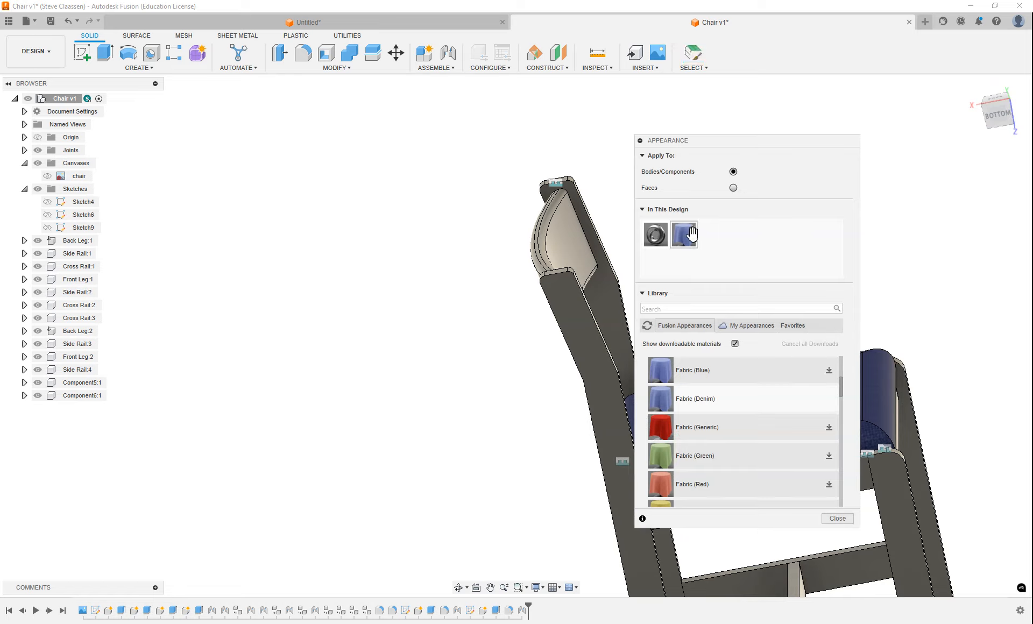
left_click_drag(687, 235, 564, 248)
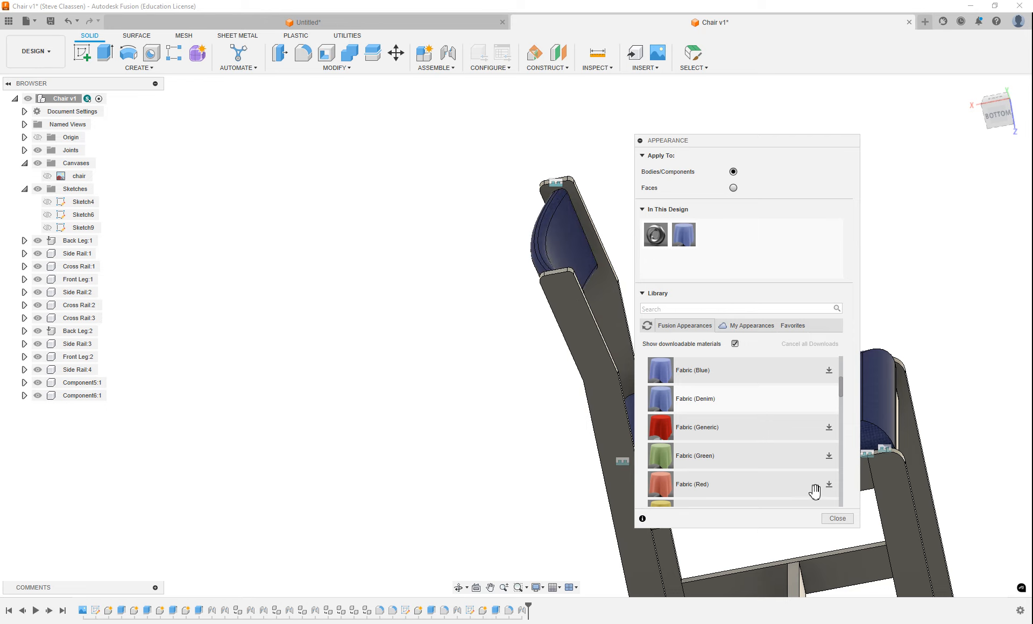
left_click(837, 518)
Apply the Bamboo Light - Semigloss wood appearance to the back legs
middle_click_drag(729, 457, 535, 336)
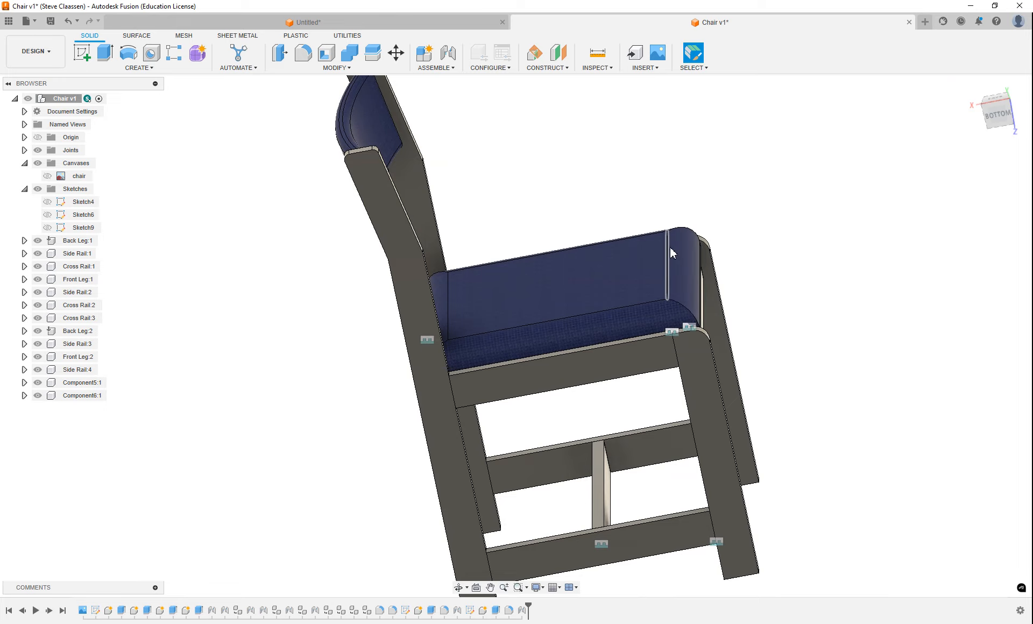
key("a")
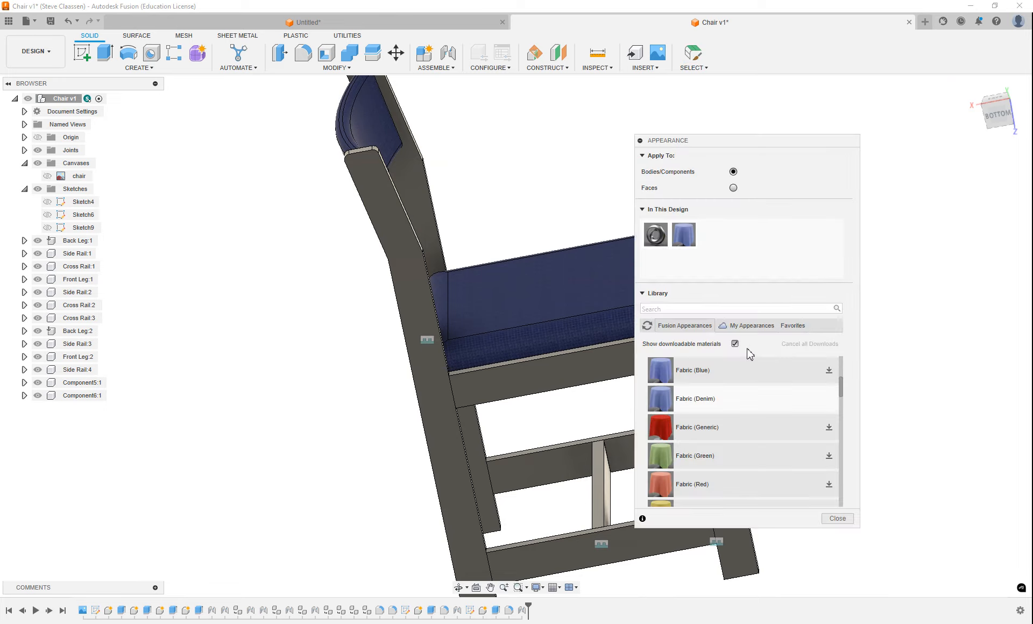
scroll(765, 384, "down", 5)
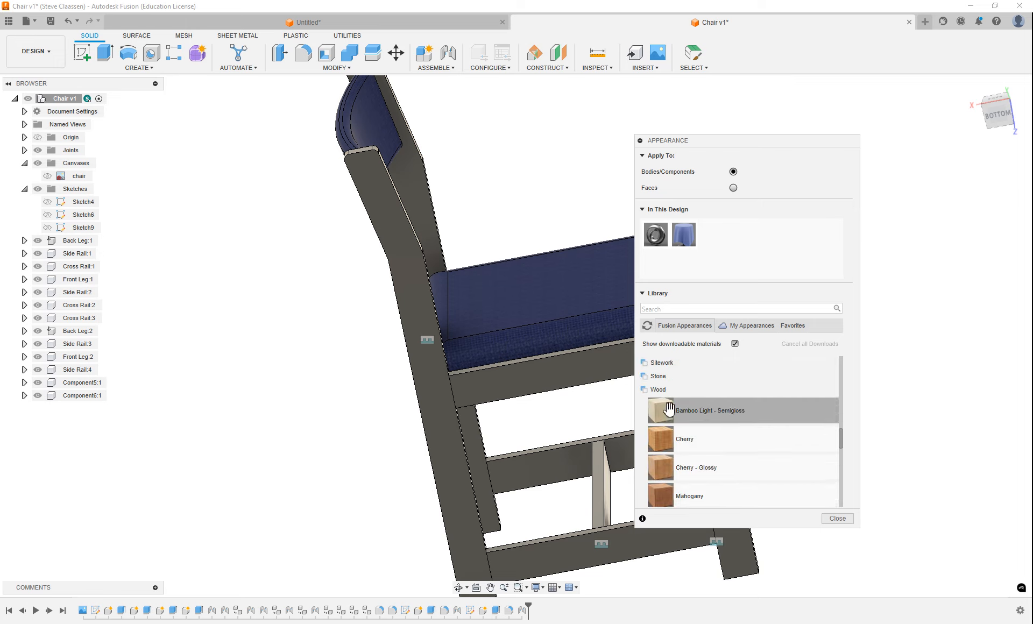
left_click_drag(668, 412, 444, 422)
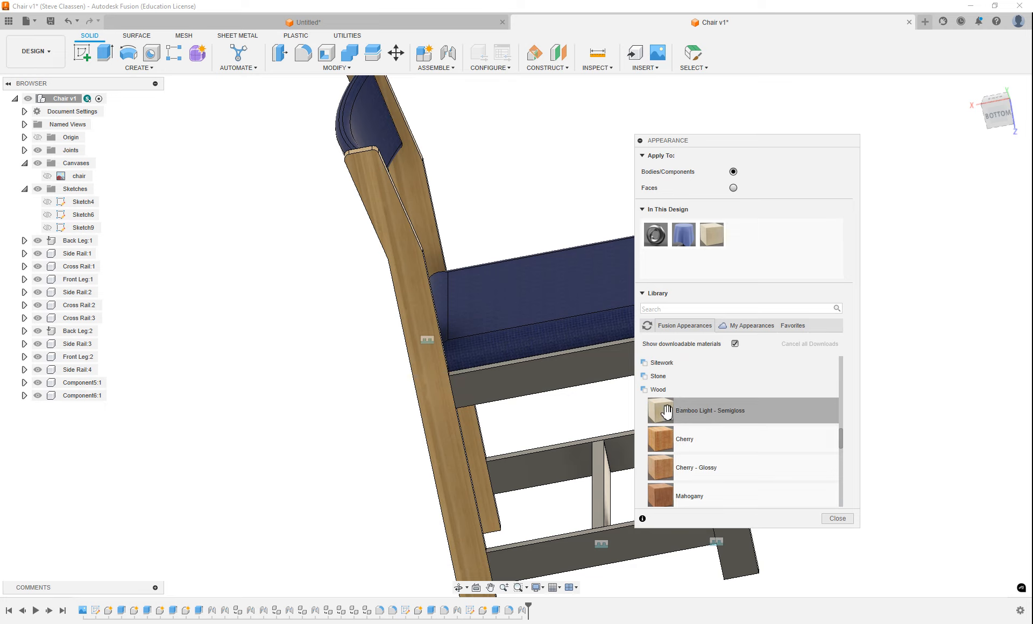
Apply the Bamboo Light - Semigloss wood appearance to the side rails, cross rail and front legs
left_click_drag(667, 411, 563, 383)
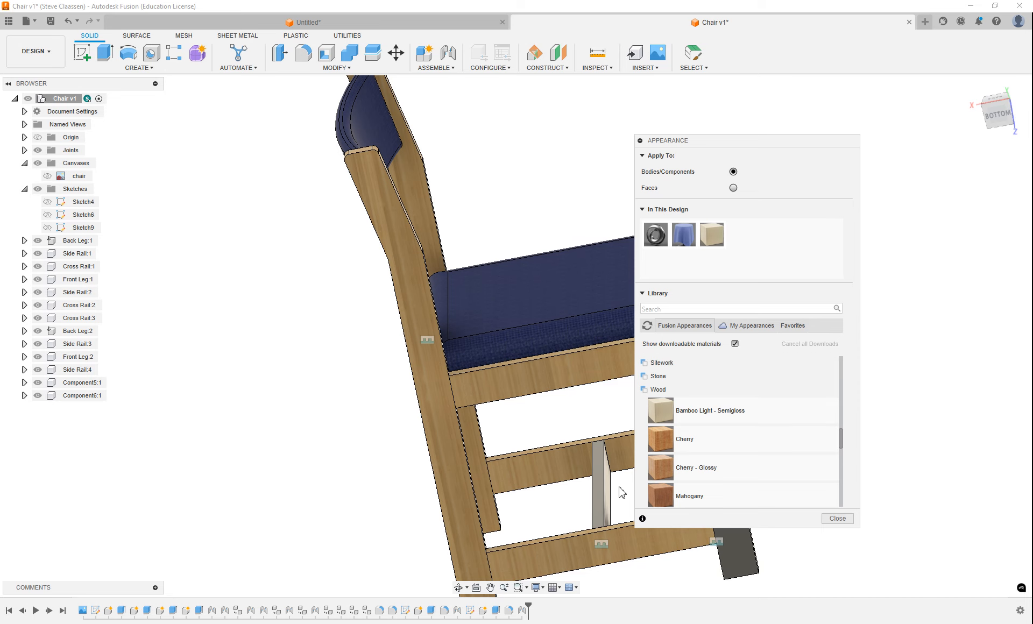
middle_click_drag(590, 499, 451, 416, "shift")
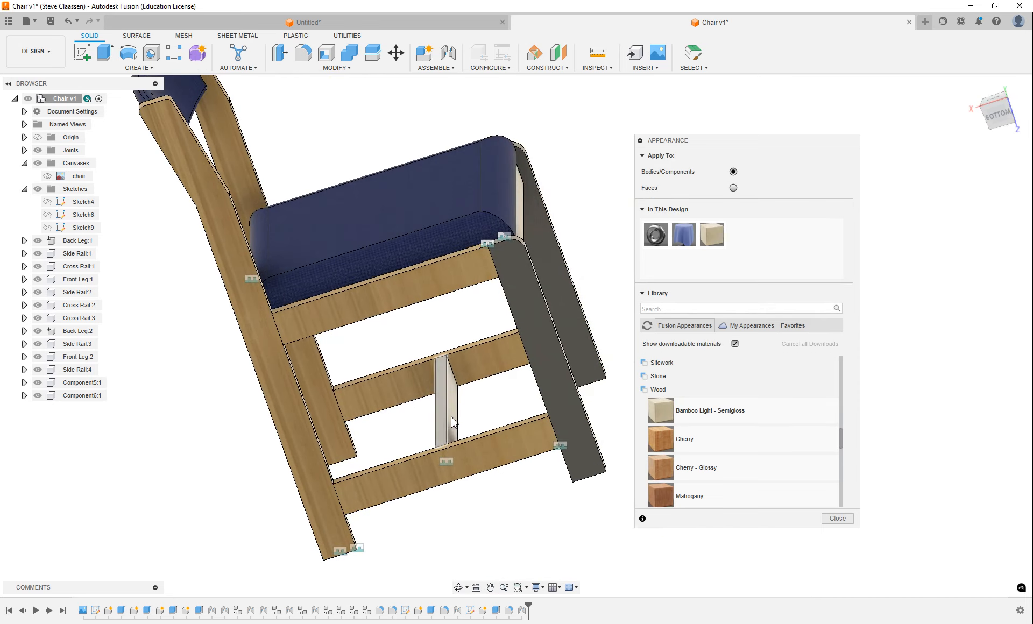
left_click_drag(667, 413, 453, 408)
left_click_drag(660, 414, 565, 382)
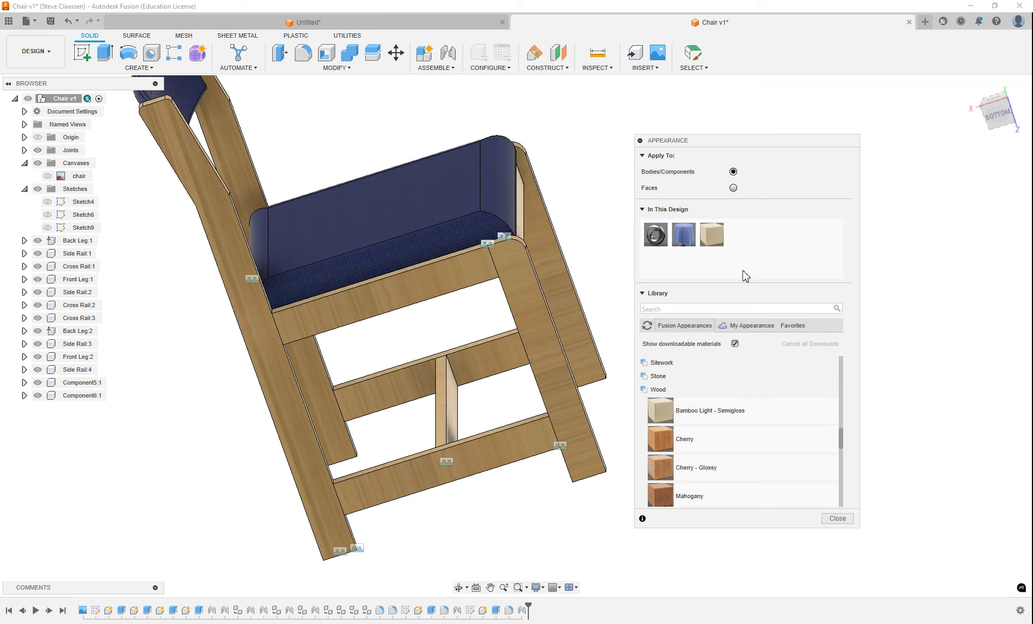
Edit the Bamboo Light - Semigloss appearance in this design, setting its texture rotation to 90
right_click(715, 237)
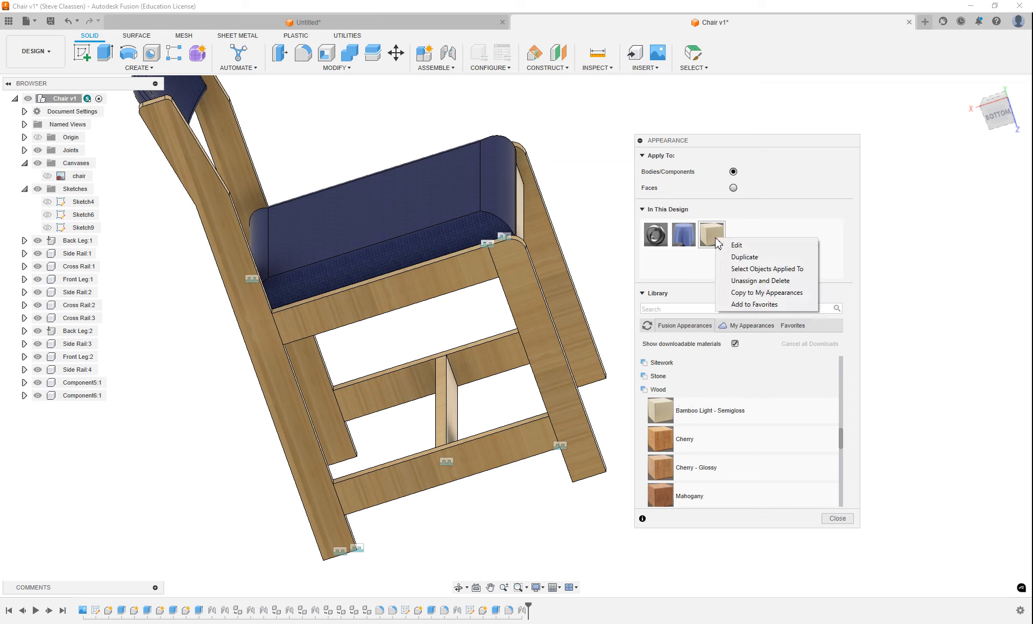
left_click(737, 247)
left_click_drag(947, 183, 903, 182)
type("90")
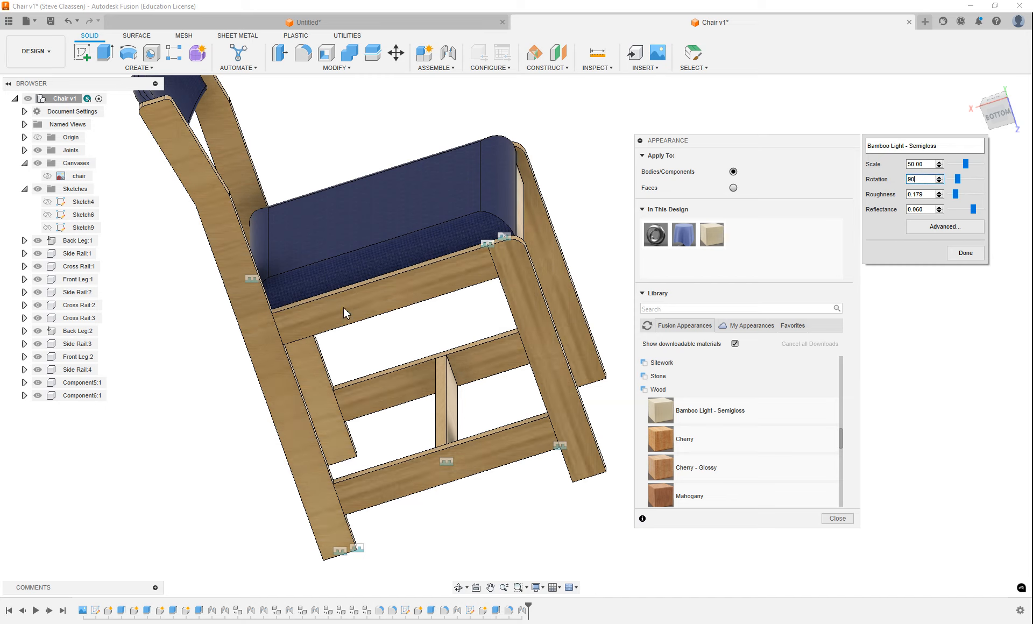
left_click(966, 253)
Duplicate the Bamboo Light - Semigloss appearance and set the copy's rotation to 0
right_click(709, 235)
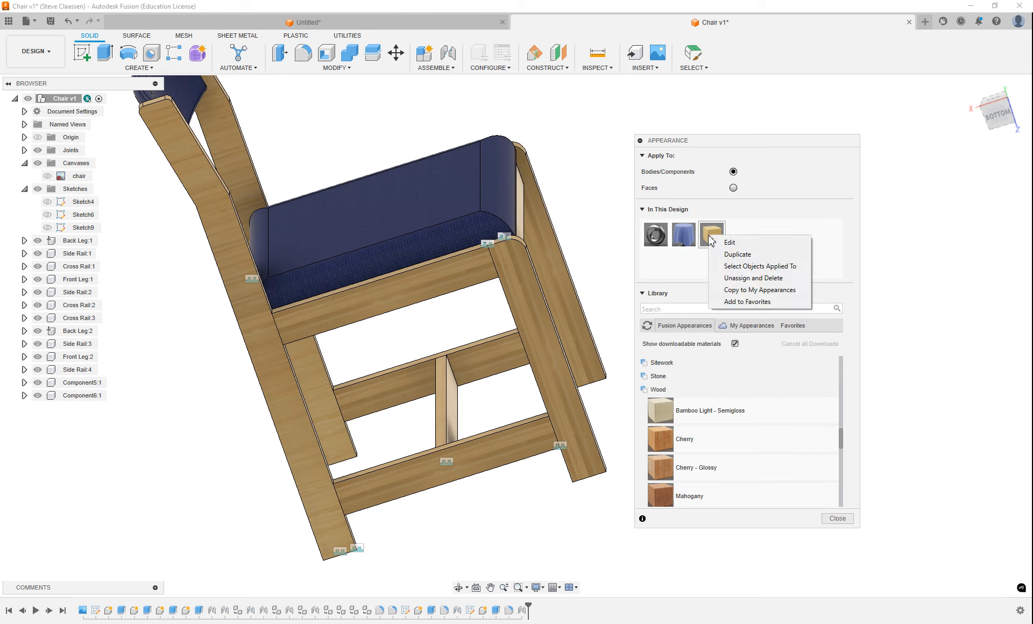
left_click(770, 254)
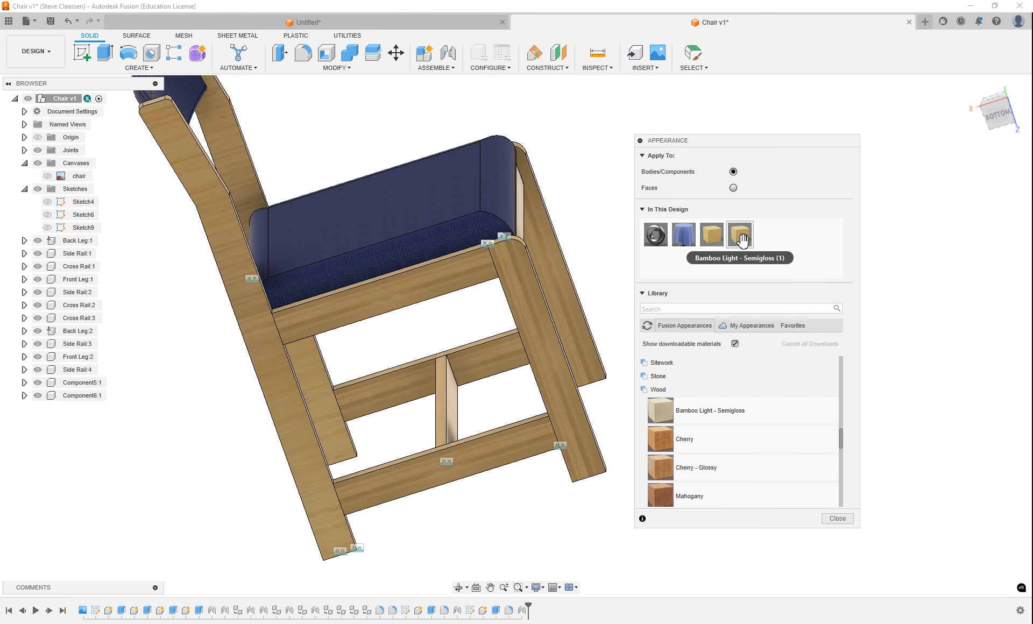
double_click(742, 246)
double_click(930, 183)
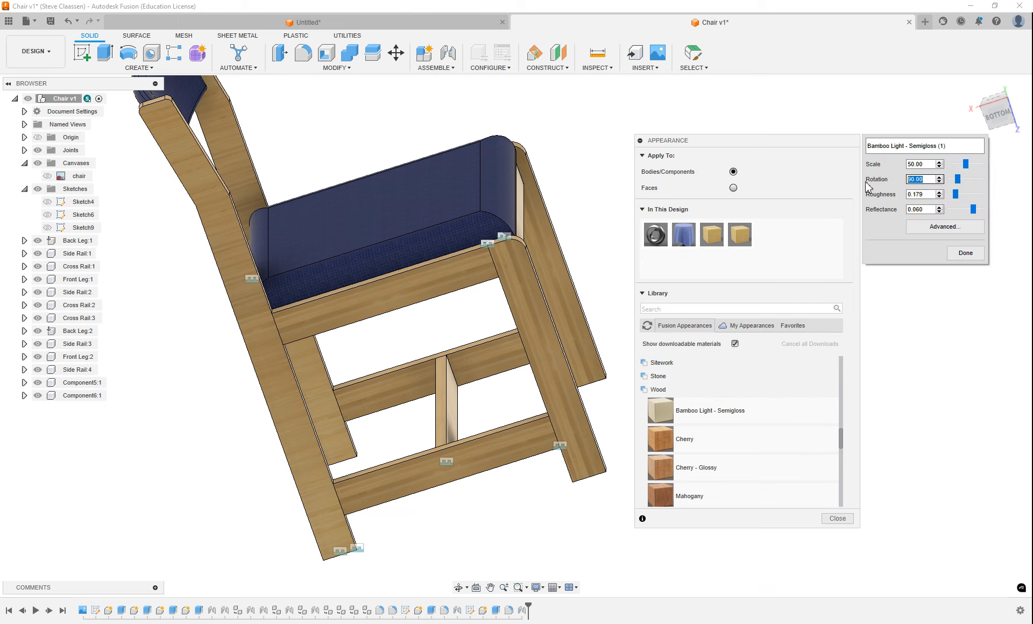
type("0")
left_click(965, 253)
Apply the duplicated bamboo appearance to the upper side rail beneath the seat and finish the appearance assignment
left_click_drag(740, 236, 374, 307)
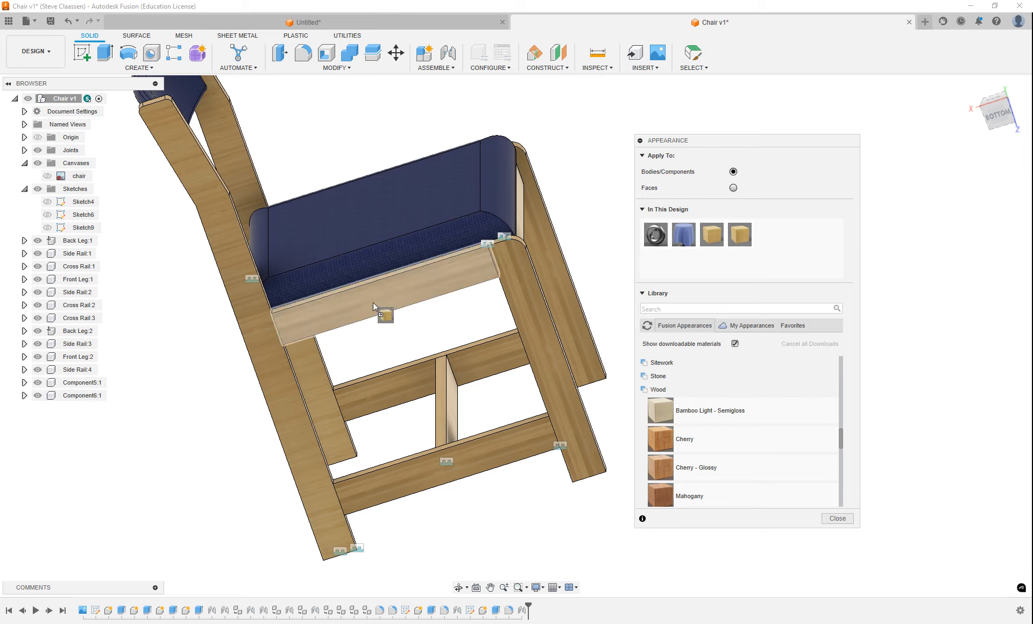
scroll(343, 401, "down", 2)
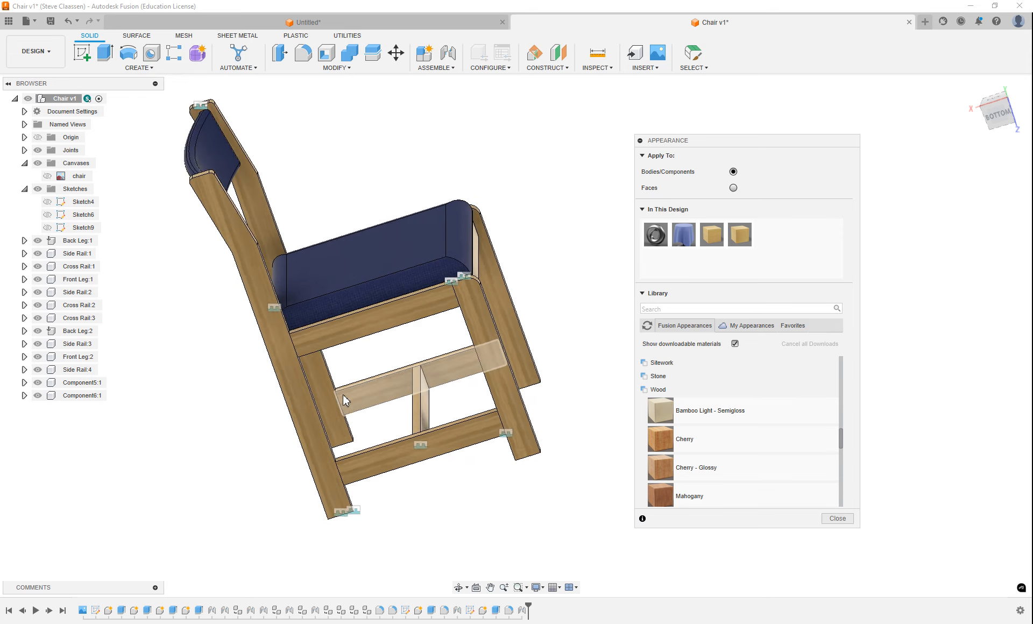
left_click(838, 518)
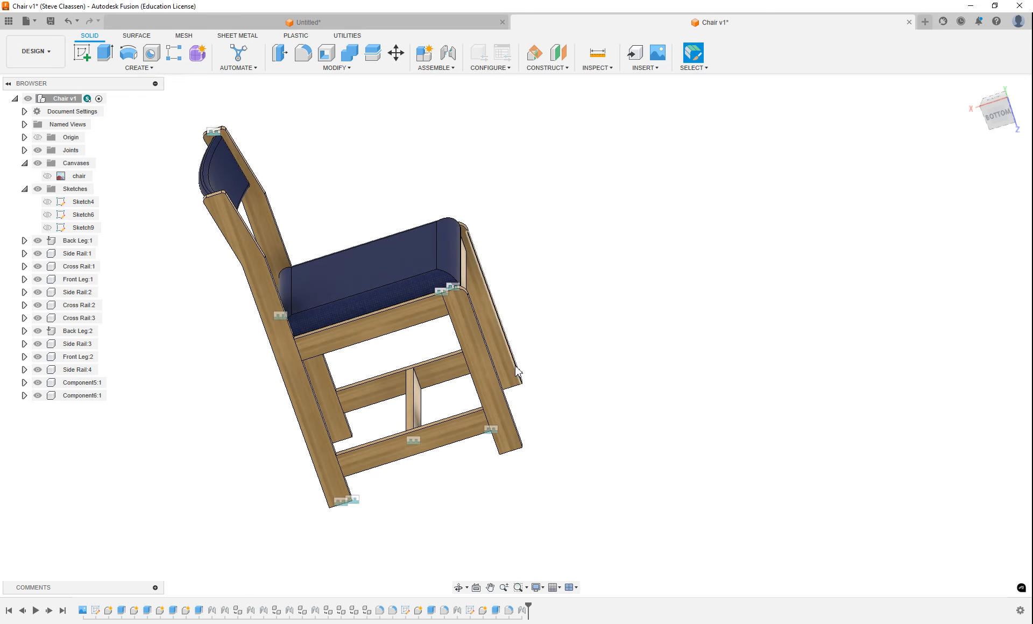
Examine the wood grain and fabric appearances from the chair's opposite side, both up close and as a whole
scroll(512, 367, "up", 2)
middle_click_drag(432, 378, 288, 205, "shift")
middle_click_drag(387, 347, 457, 323)
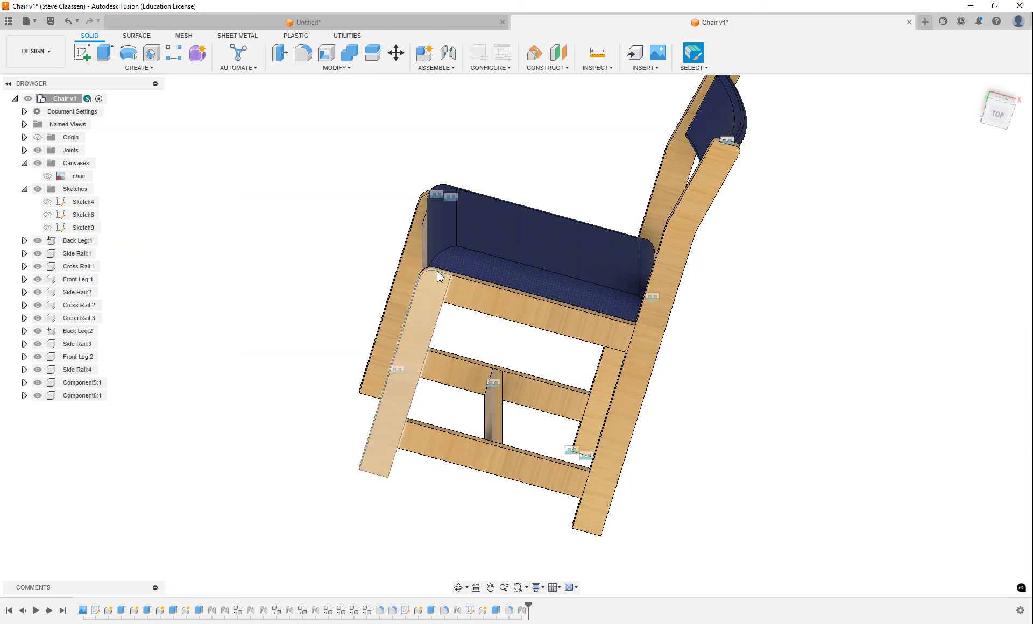
scroll(542, 420, "up", 3)
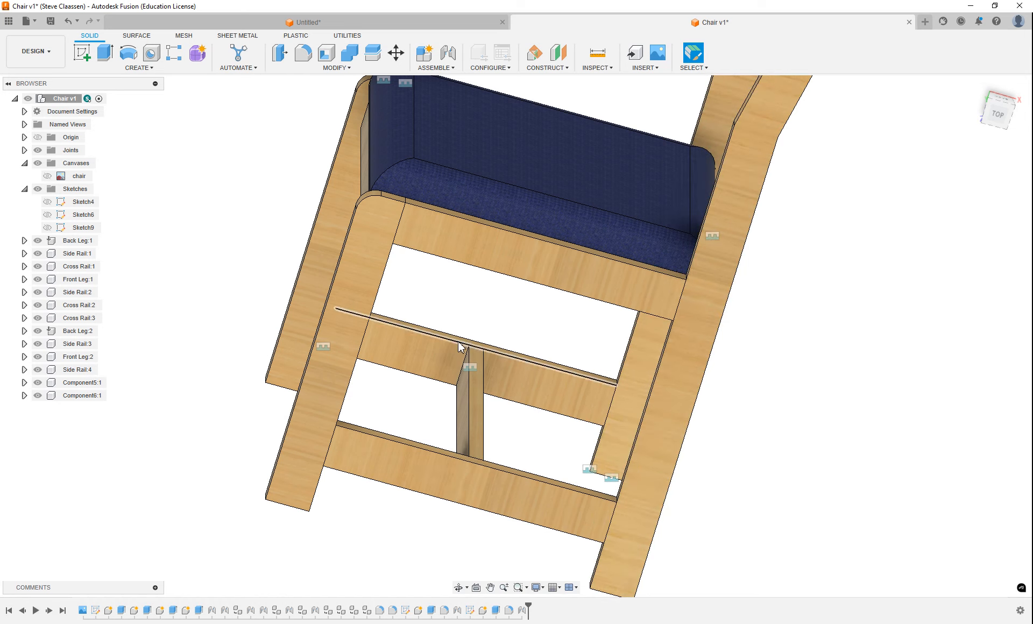
scroll(506, 382, "down", 5)
scroll(661, 205, "up", 3)
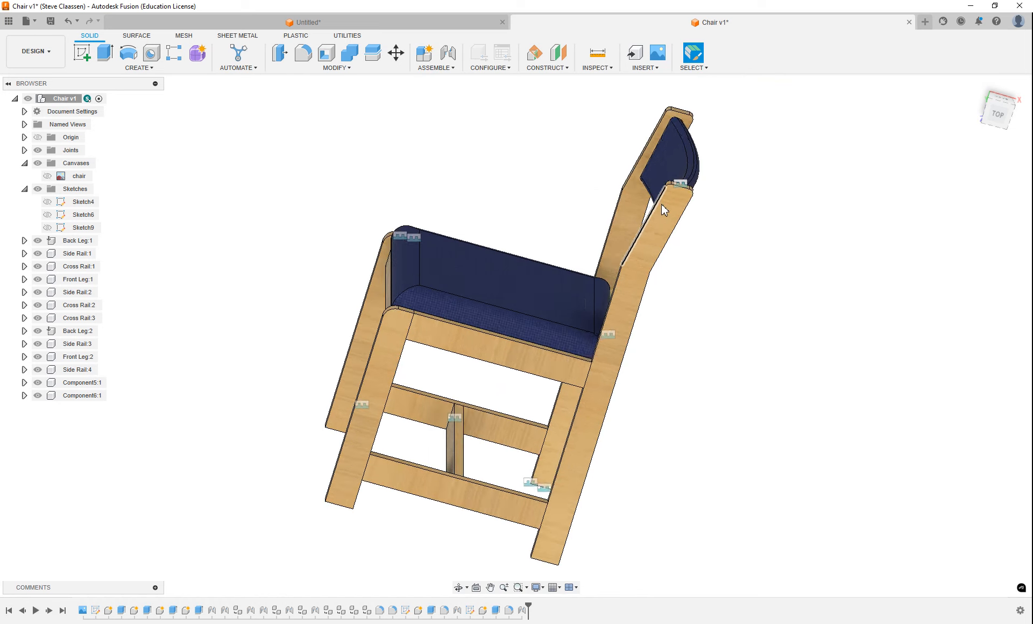